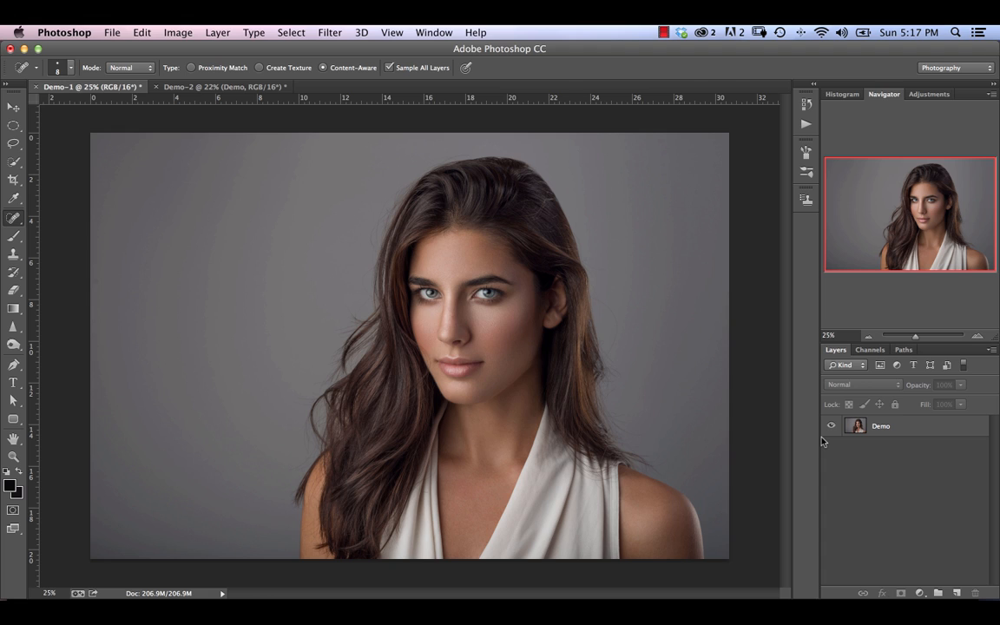
Step: Zoom to 200% on the stray hairs standing out against the gray background beside the face
key(super+equal)
key(super+equal)
key(super+equal)
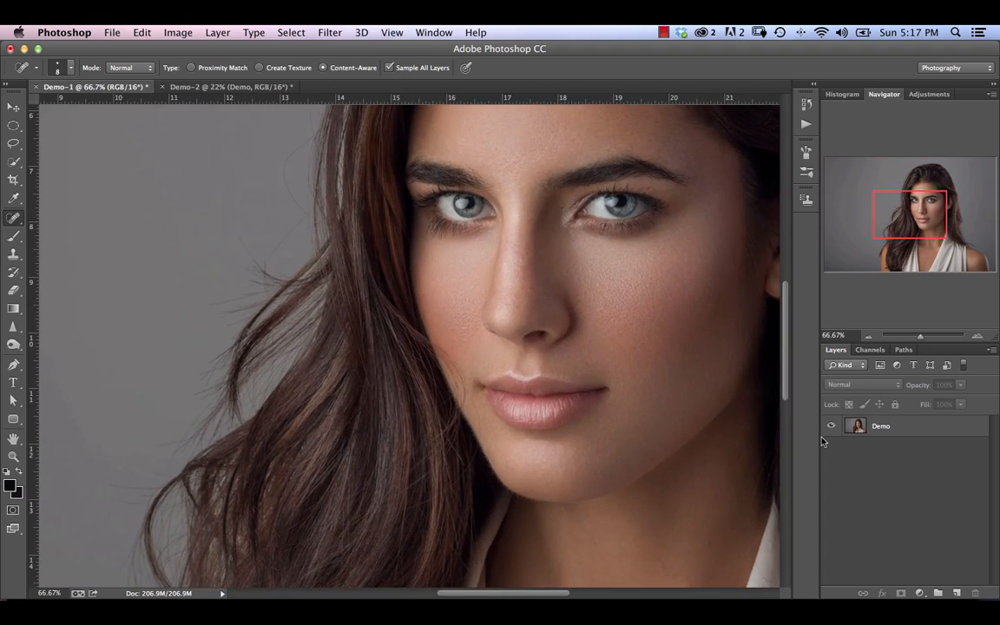
key(super+equal)
key(super+equal)
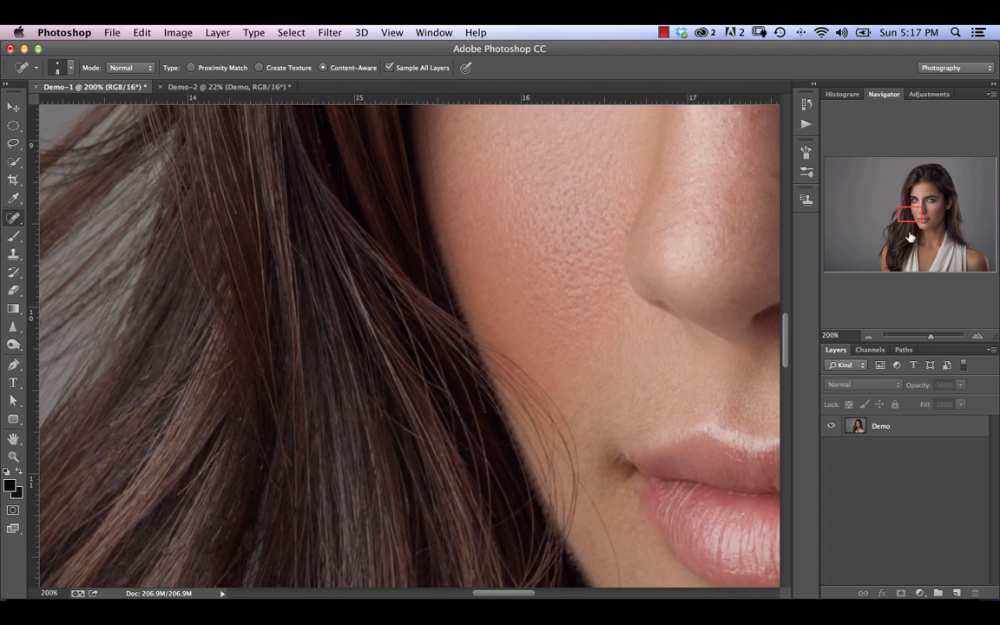
drag(910, 236, 900, 205)
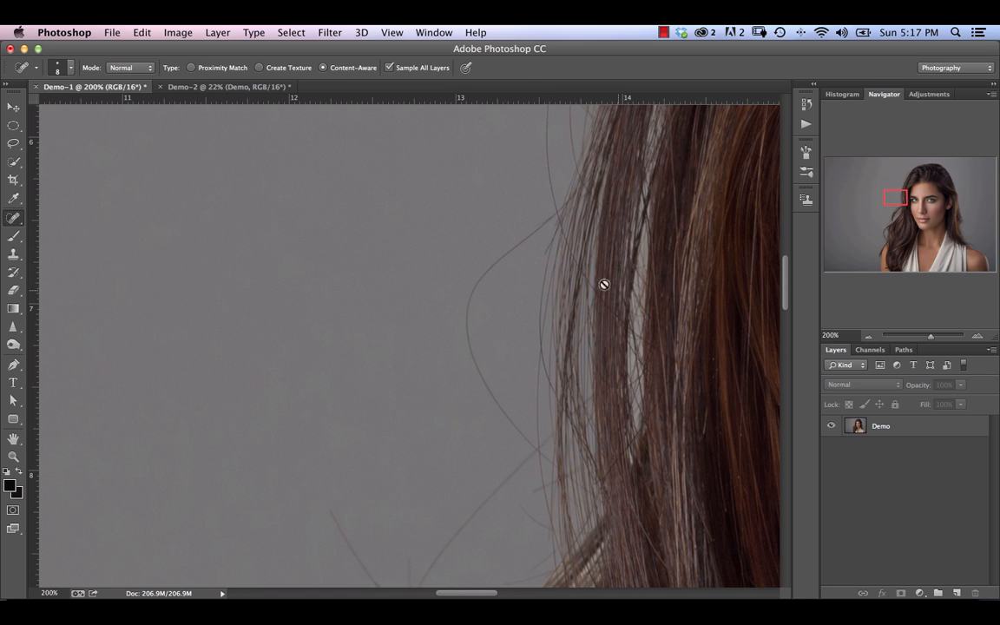
Step: Try duplicating the Demo layer
click(909, 441)
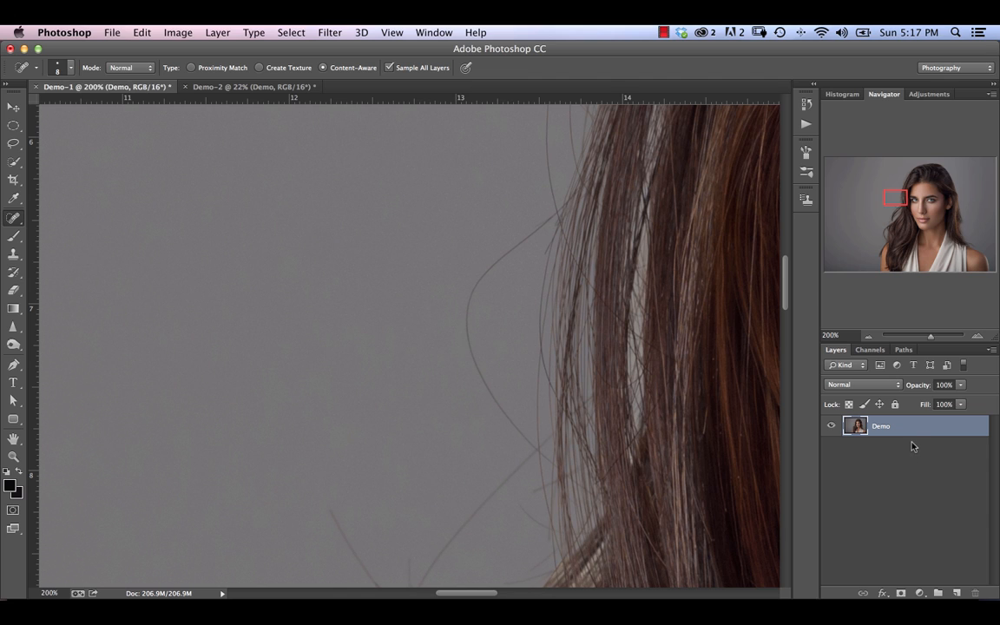
key(super+j)
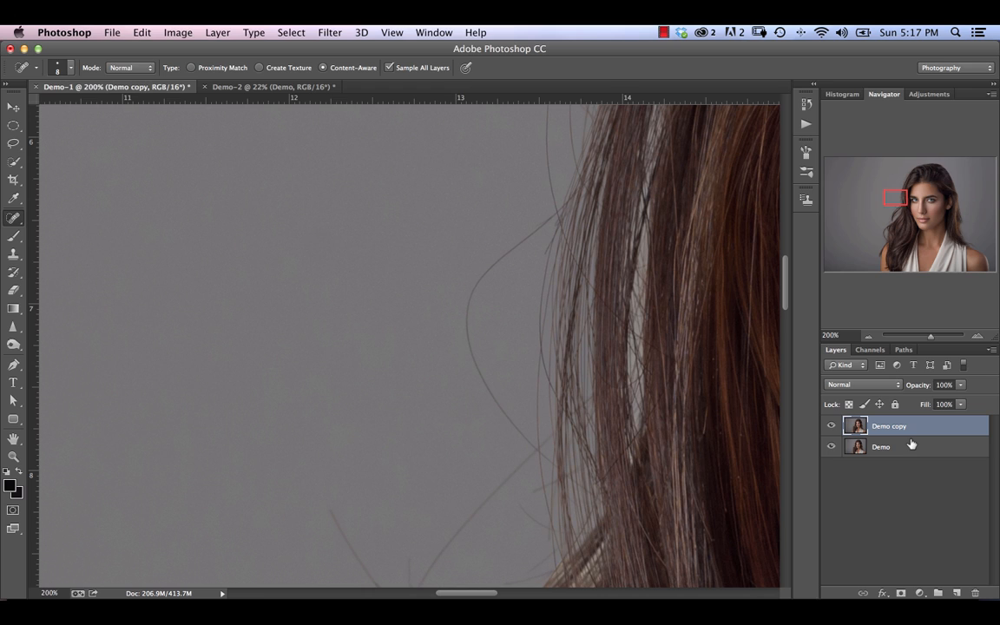
key(super+z)
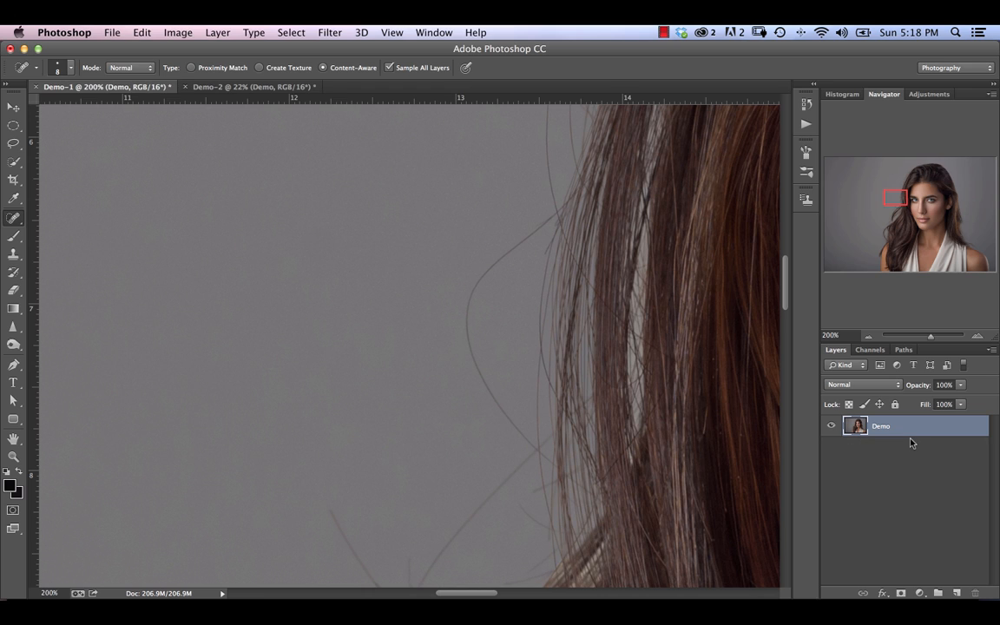
Step: Add a new empty layer above the Demo layer for non-destructive retouching
click(940, 556)
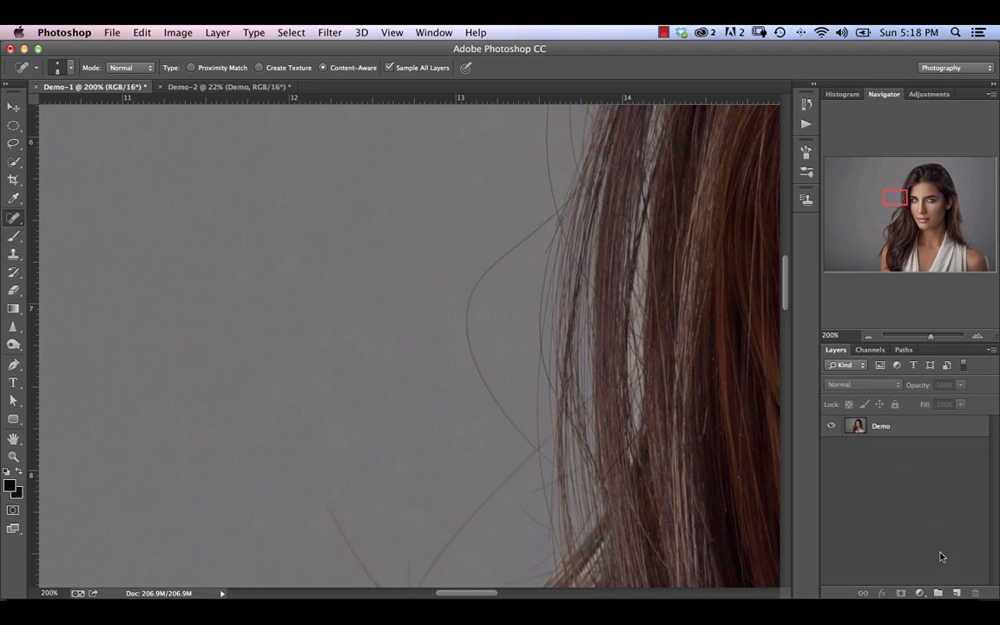
click(860, 427)
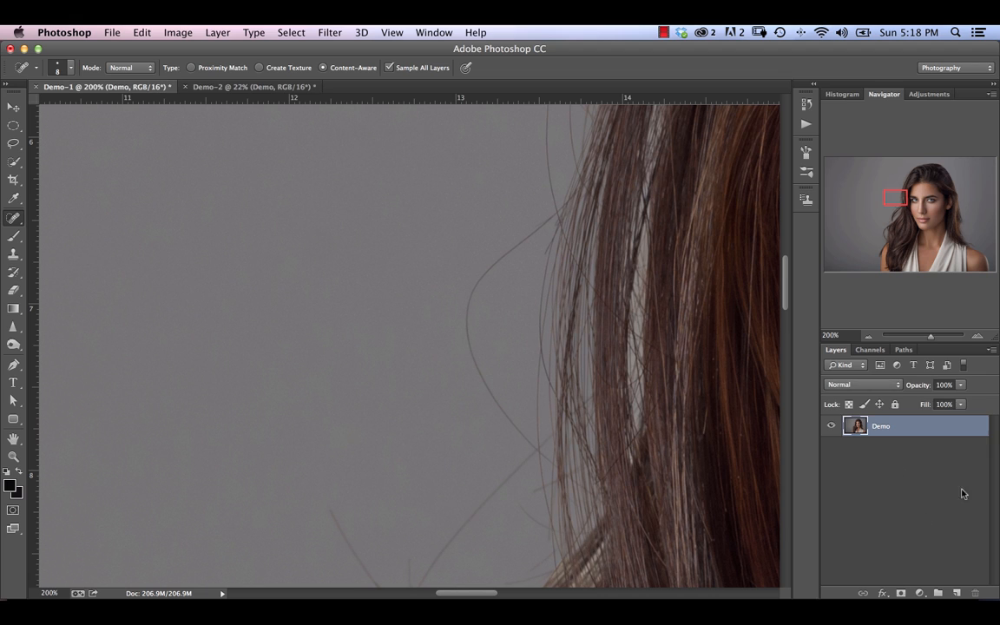
click(958, 593)
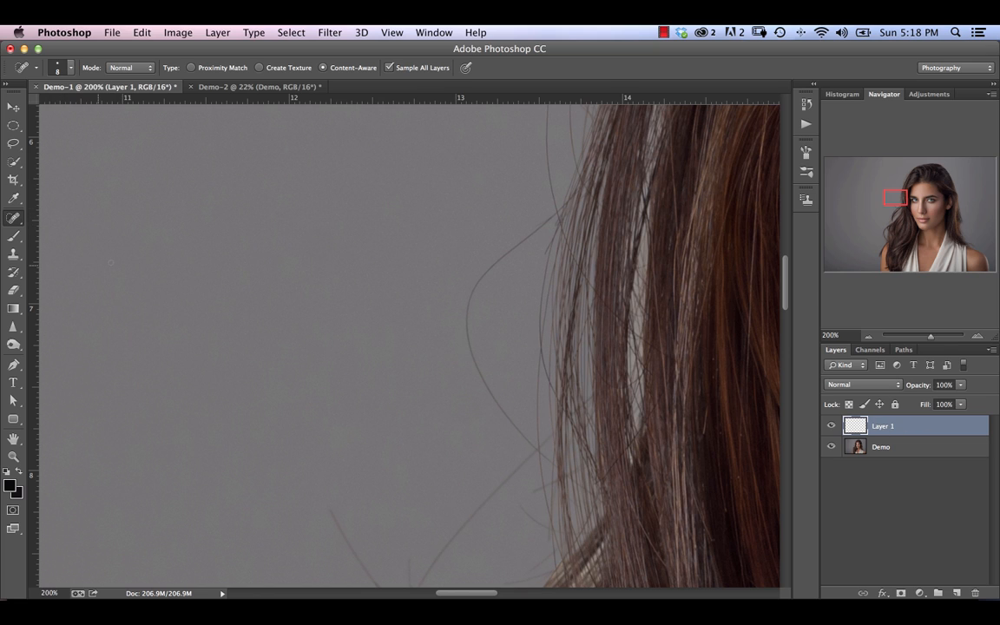
Step: Review the layer sampling options of the Clone Stamp, Healing Brush and Spot Healing Brush tools
click(12, 256)
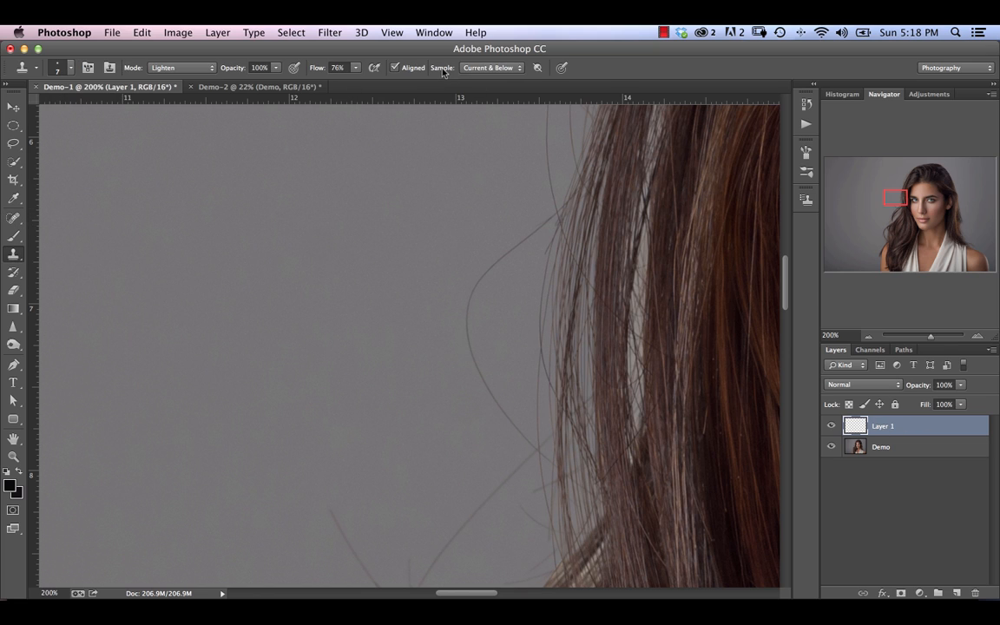
click(483, 68)
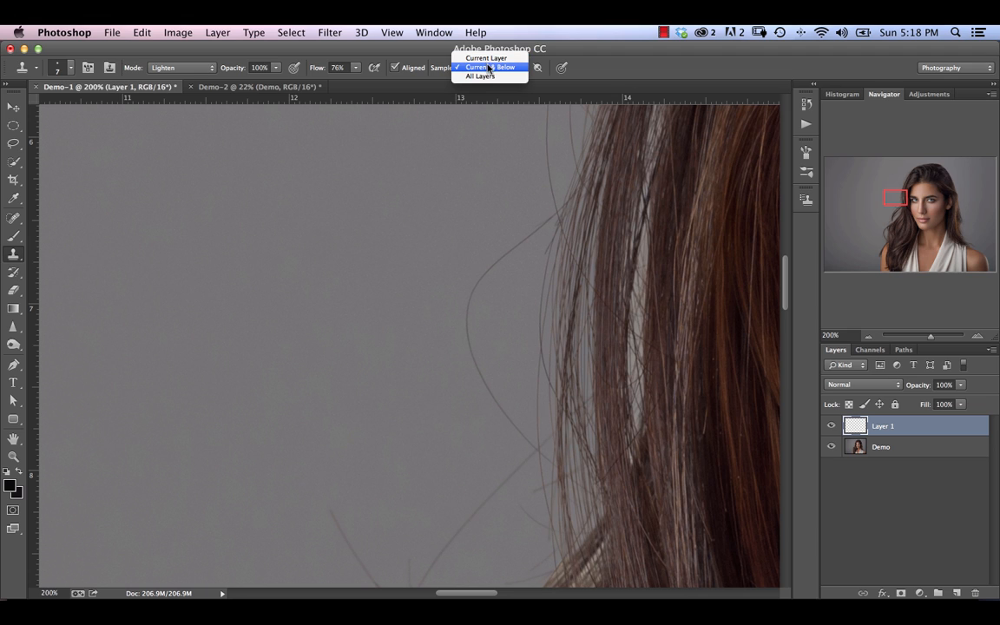
click(15, 199)
click(13, 218)
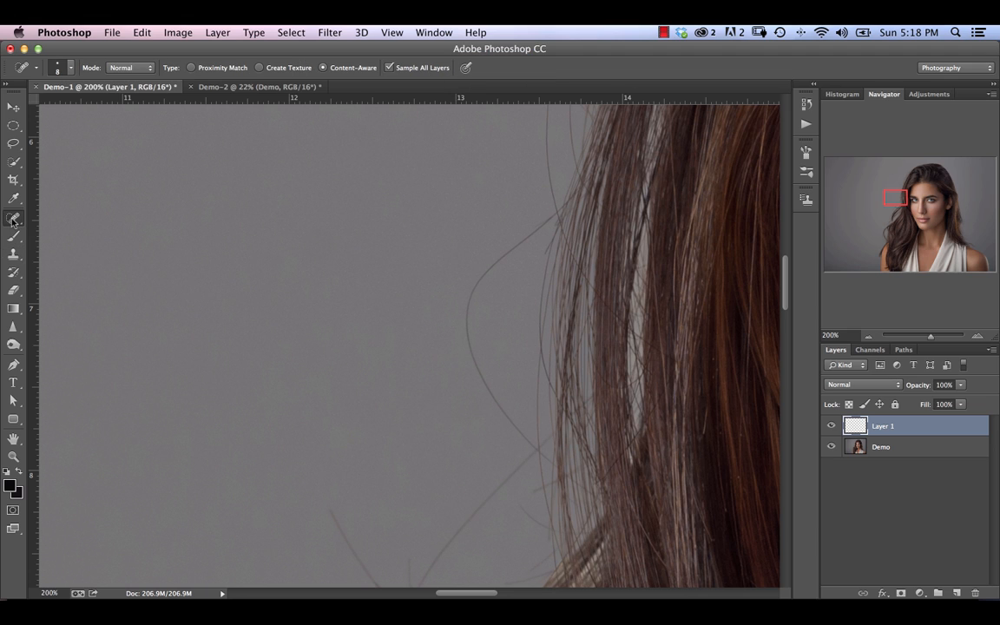
right_click(13, 218)
click(39, 209)
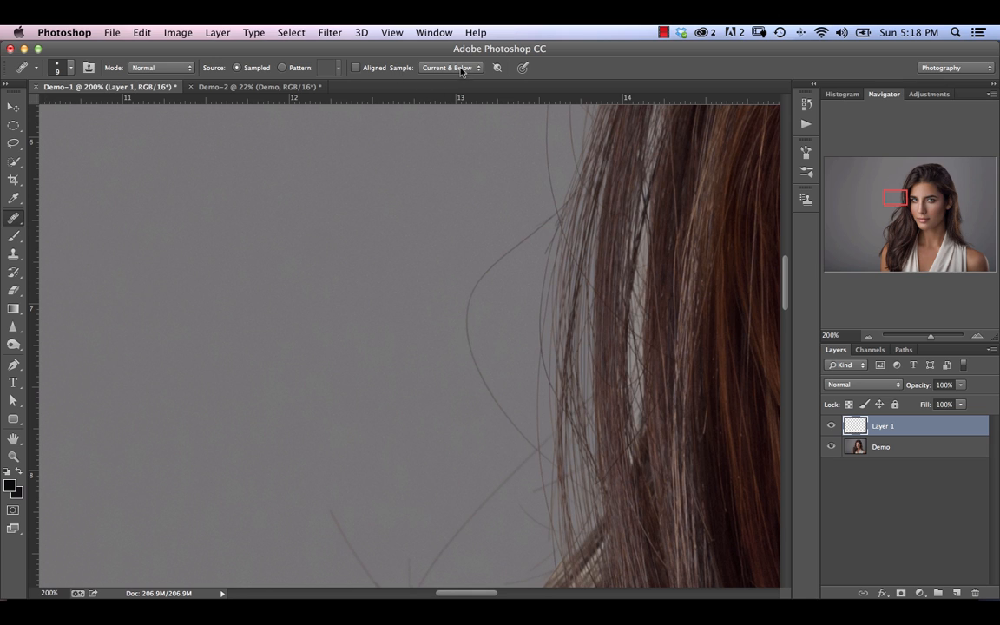
right_click(13, 218)
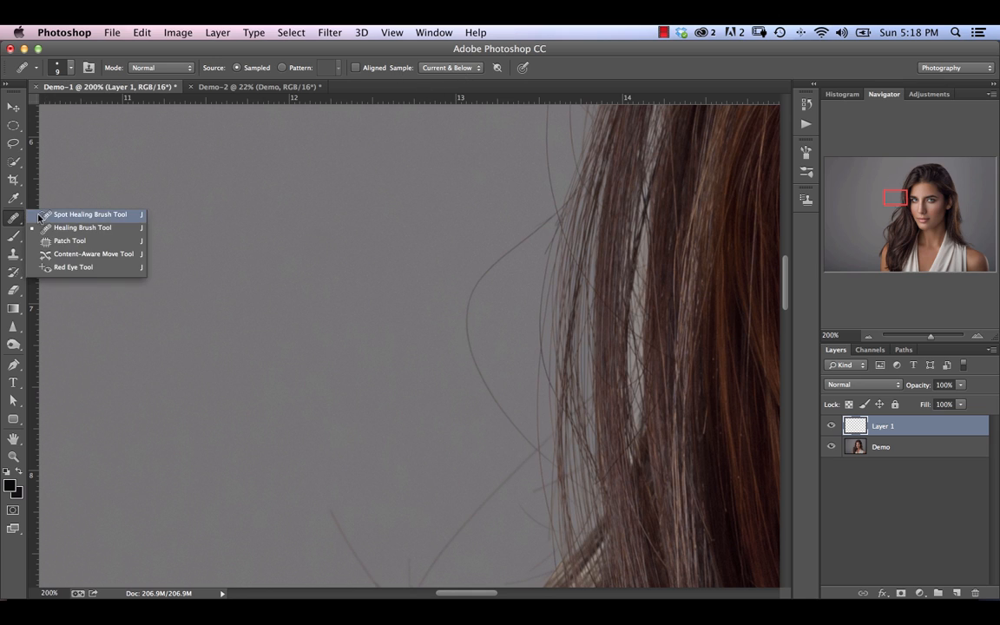
click(43, 195)
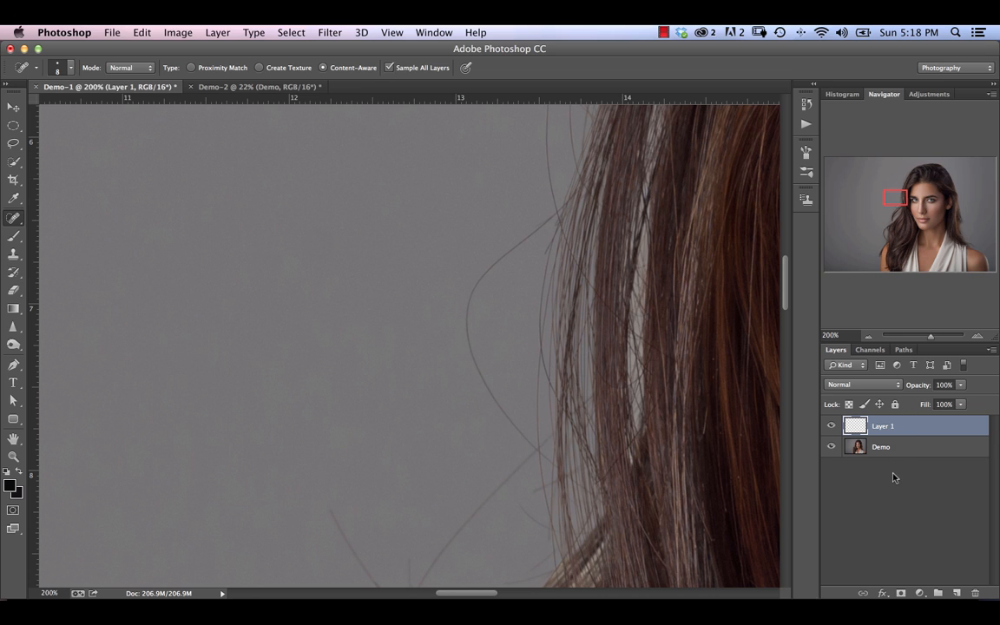
Step: Try removing the curved stray hair beside the head with the Spot Healing Brush on Layer 1
click(13, 254)
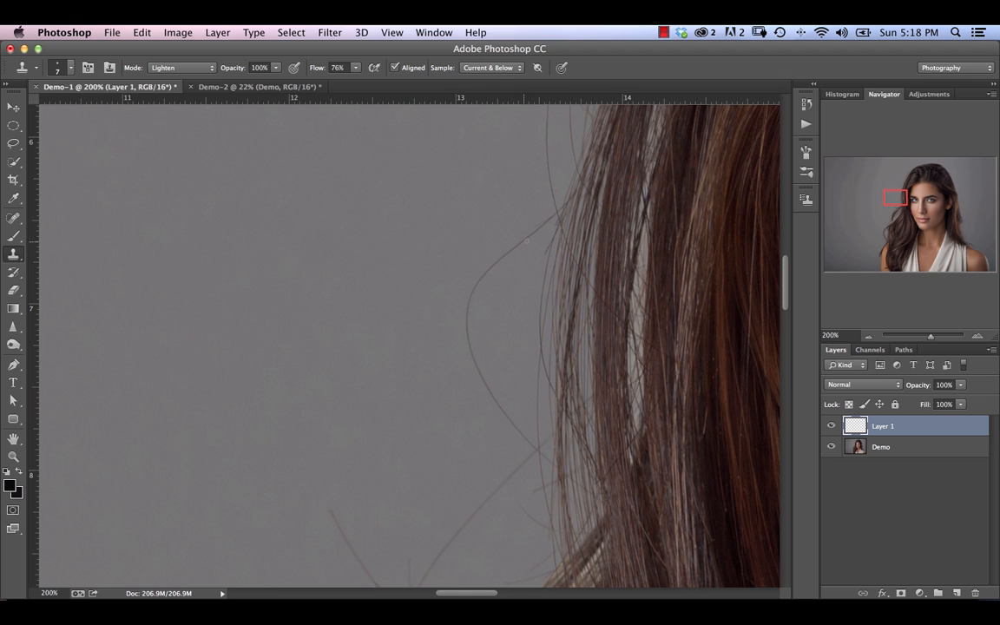
click(13, 217)
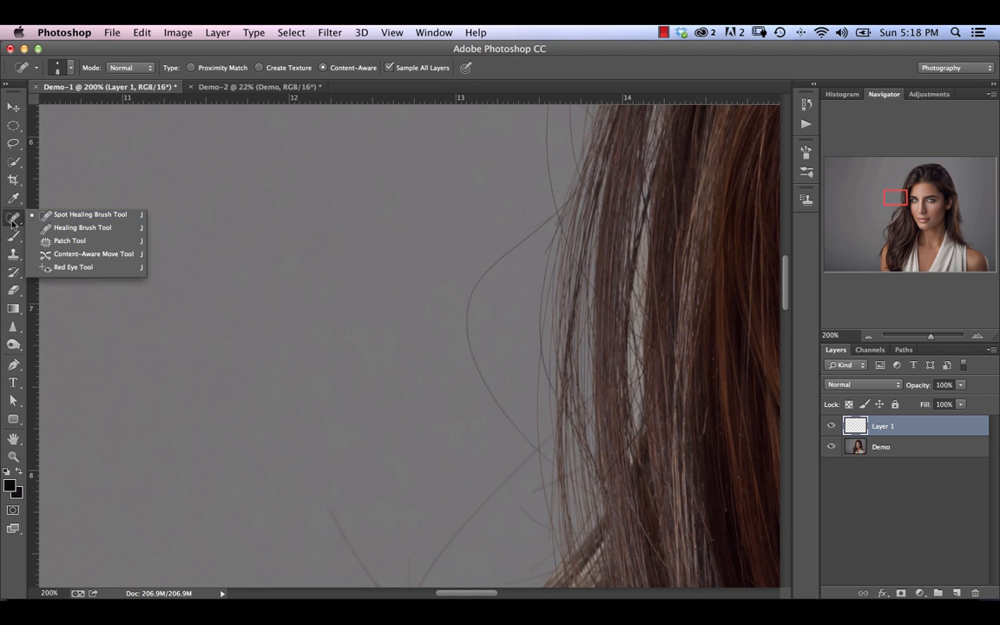
click(56, 217)
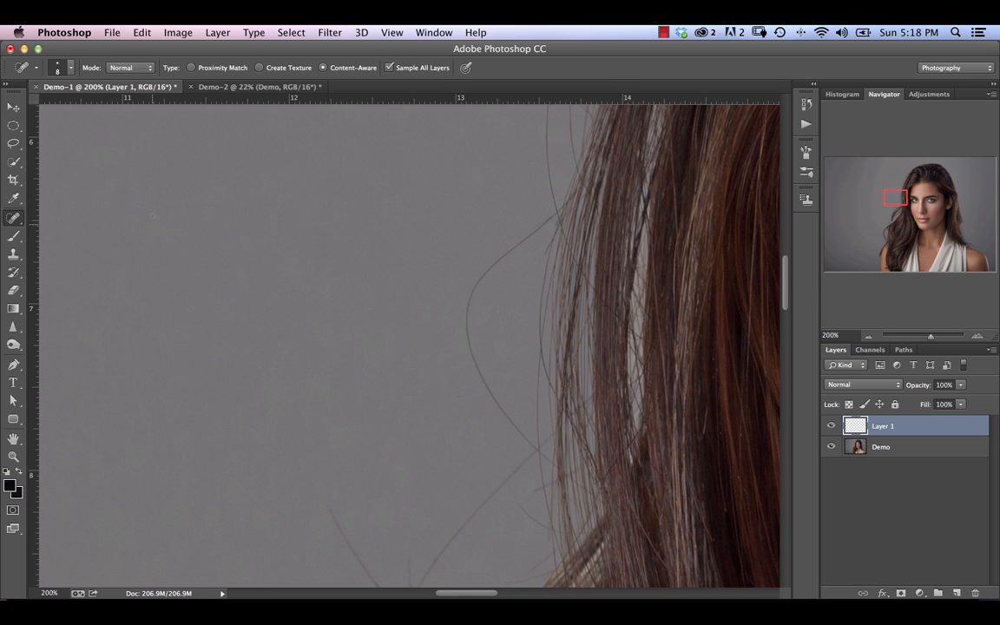
mouse_move(513, 248)
mouse_down()
mouse_move(476, 276)
mouse_move(473, 295)
mouse_up()
drag(471, 290, 466, 315)
key(super+z)
key(alt+super+z)
Step: Try painting out the curved stray hair with the Healing Brush, sampling the gray background next to it
click(14, 221)
click(48, 227)
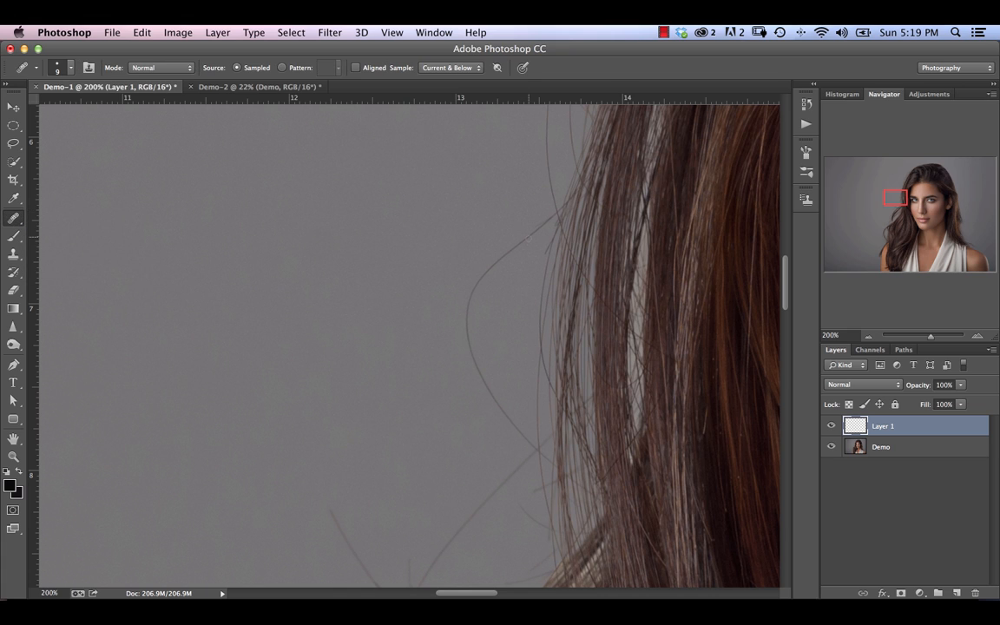
alt+click(515, 238)
mouse_move(519, 244)
mouse_down()
mouse_move(488, 268)
mouse_move(470, 302)
mouse_up()
drag(526, 240, 547, 220)
key(super+z)
Step: Set both the Clone Stamp's mode and the blend mode of Layer 1 to Lighten
click(14, 255)
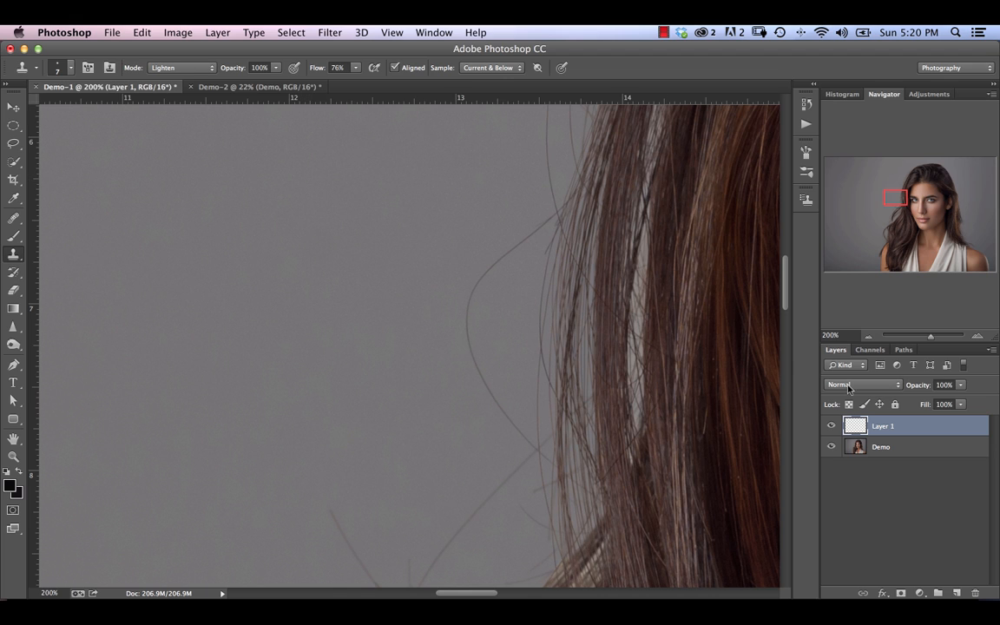
click(180, 68)
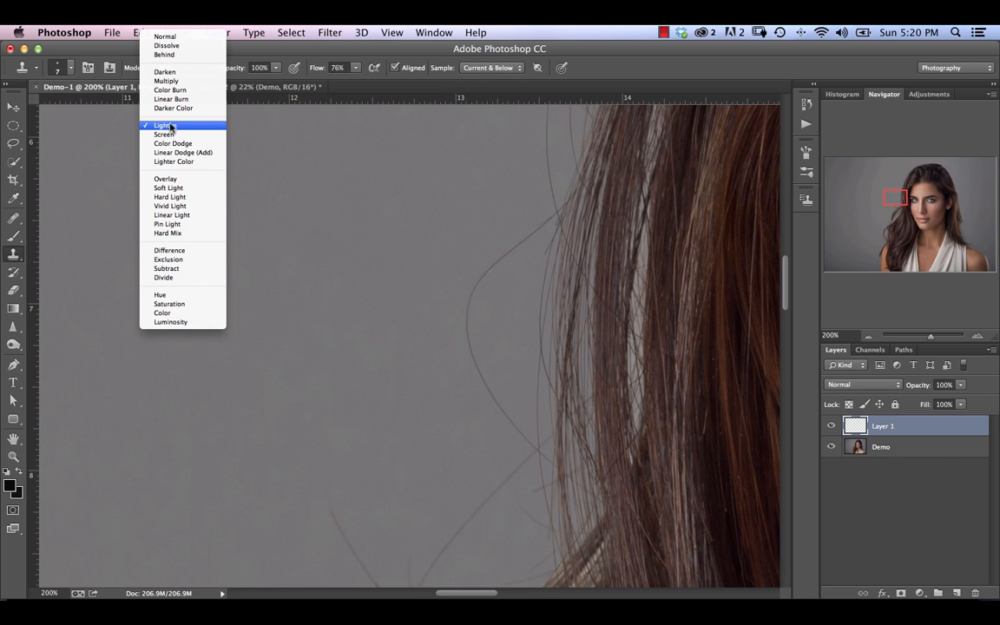
click(156, 125)
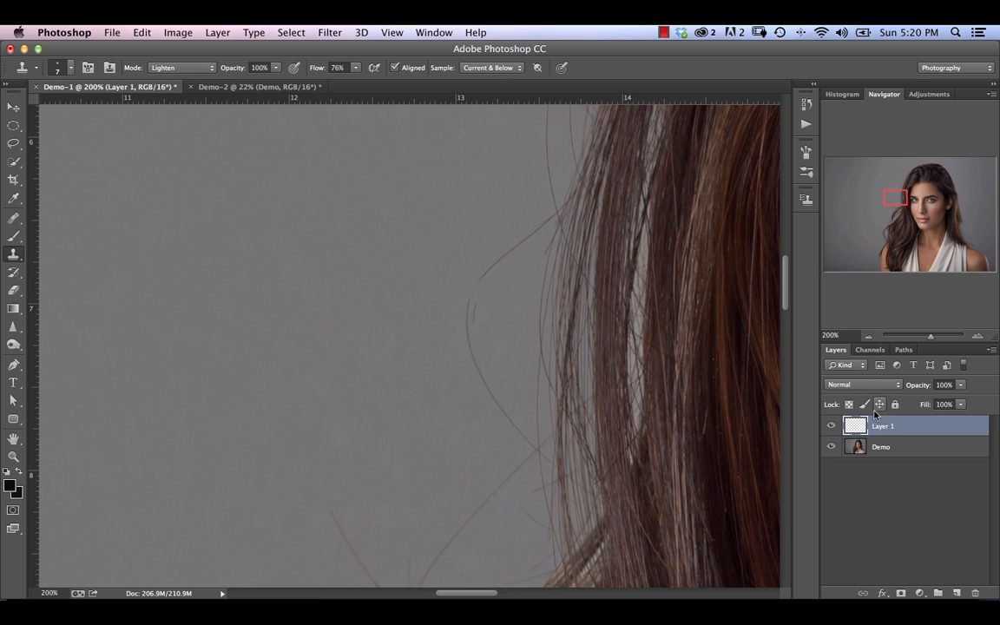
click(862, 384)
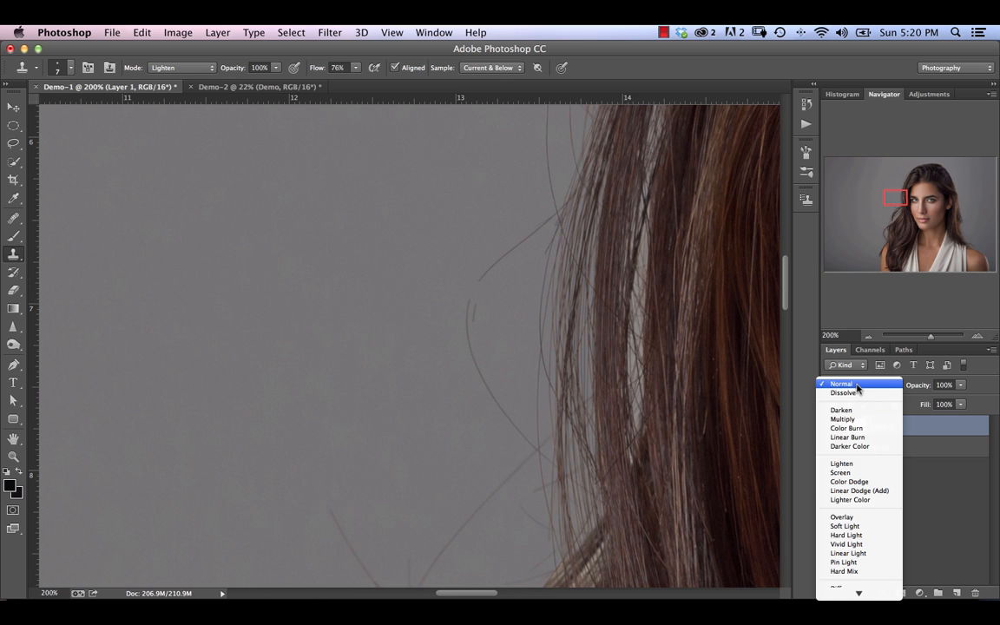
click(847, 463)
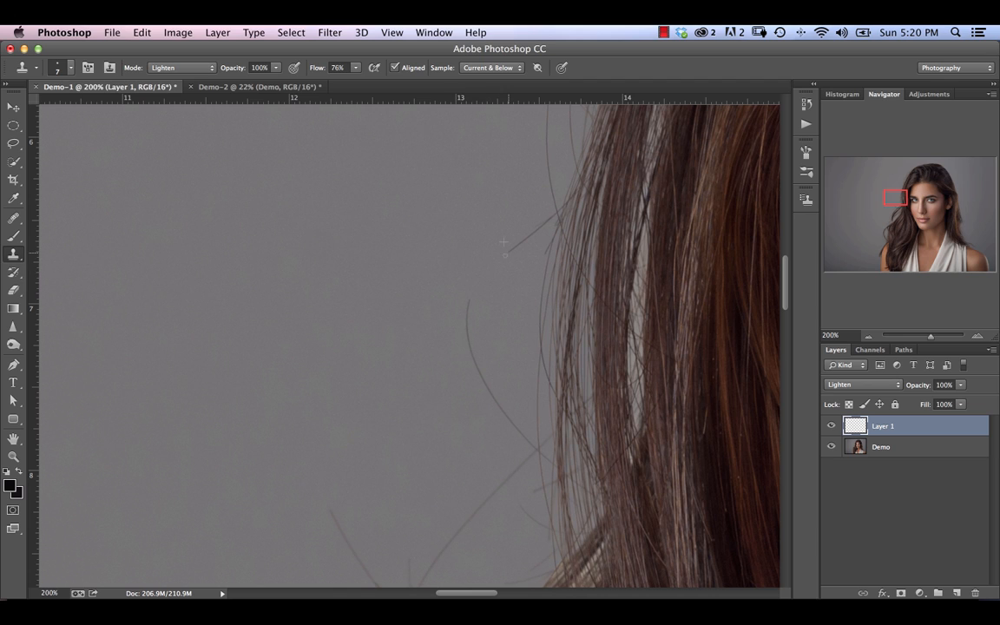
Step: Clone nearby gray background over the curved stray hair on Layer 1 with the Clone Stamp
alt+click(544, 214)
alt+click(477, 300)
drag(469, 297, 467, 311)
alt+click(478, 348)
Step: Add a new empty layer above Layer 1 for retouching the eye area, in Normal blend mode
scroll(712, 208, right, 10)
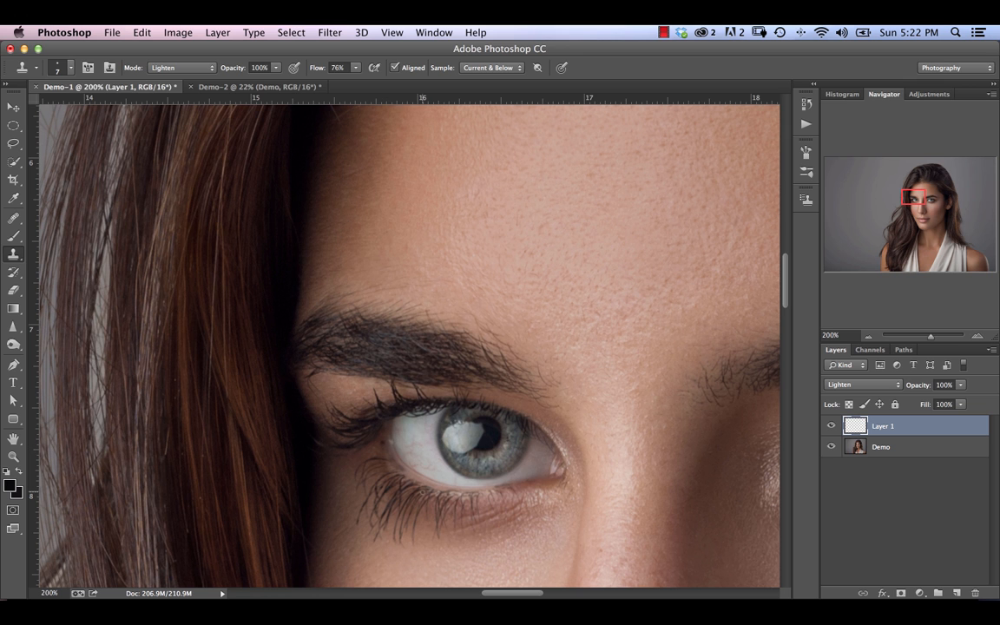
key(super+equal)
key(super+equal)
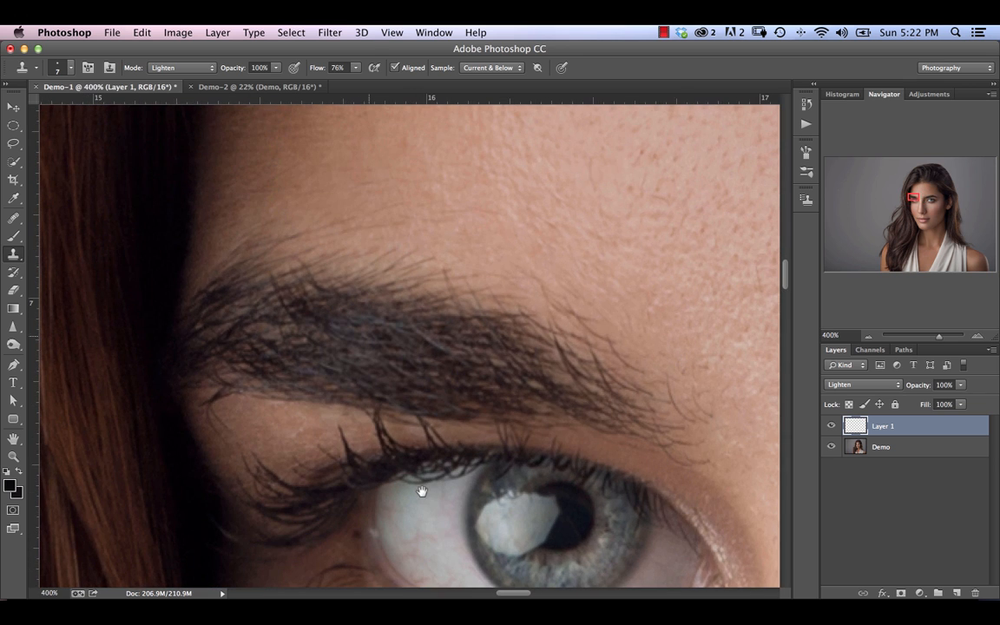
drag(376, 330, 372, 187)
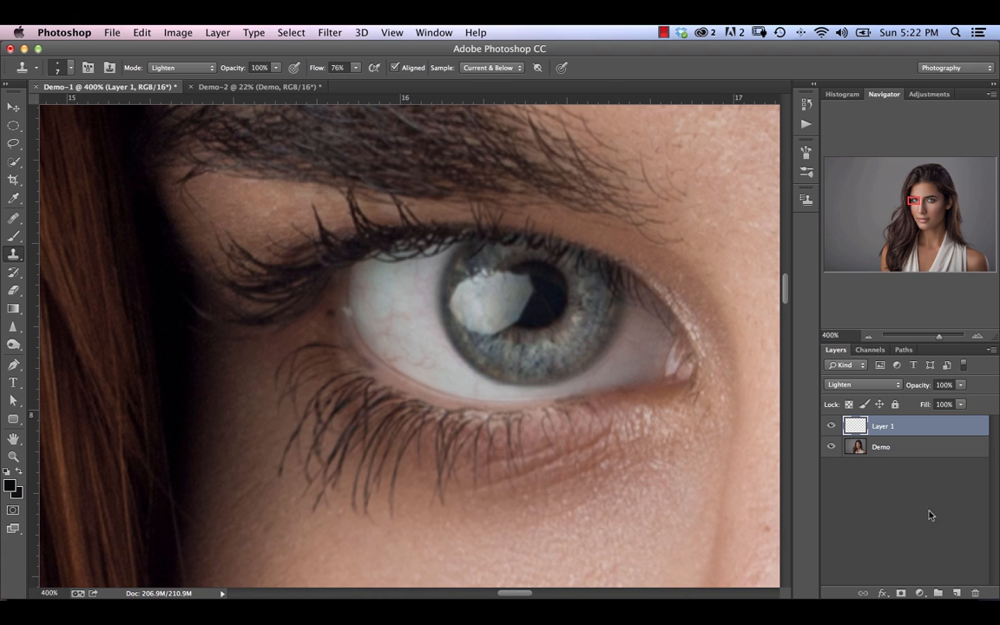
click(956, 593)
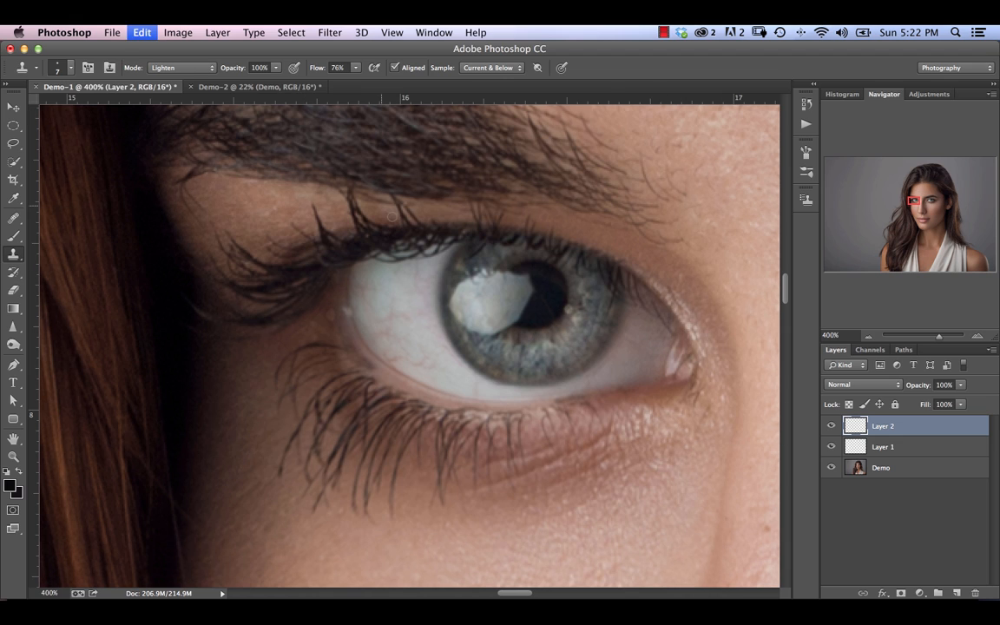
key(super+e)
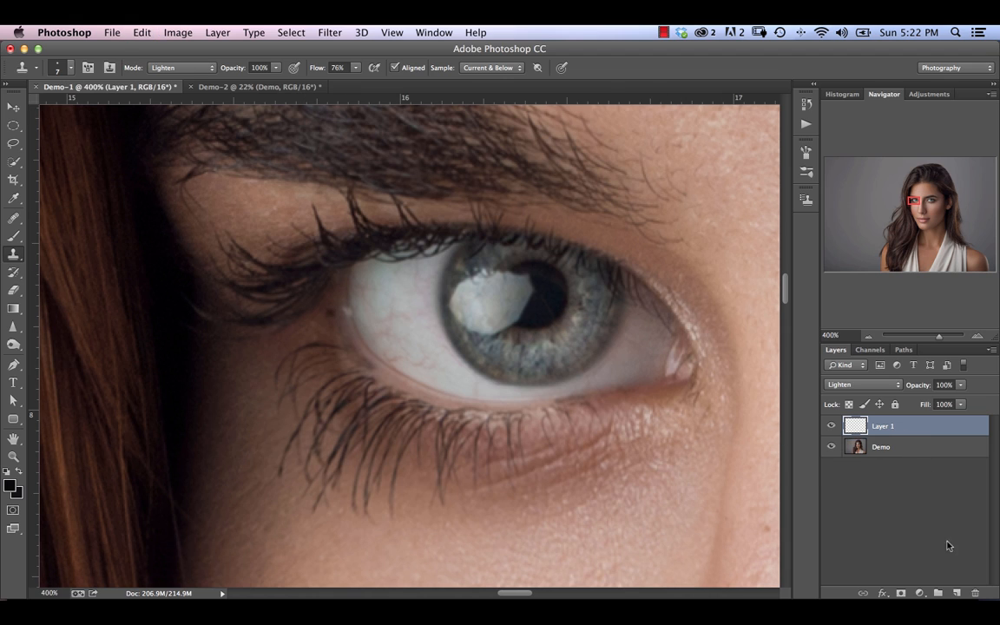
click(952, 591)
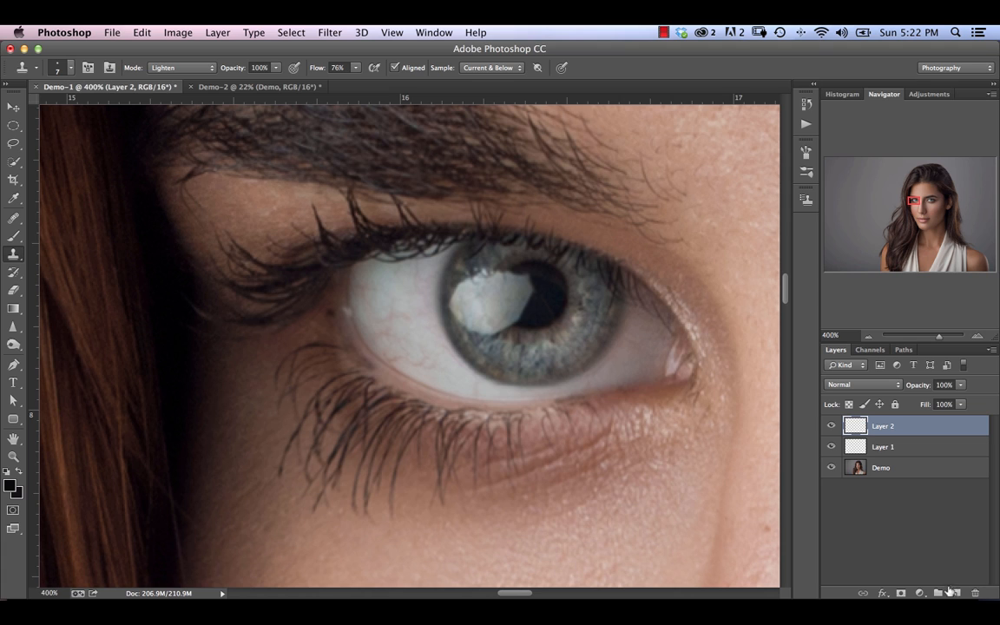
Step: Heal the small spot at the outer corner of the eye on Layer 2 with the Healing Brush
click(13, 217)
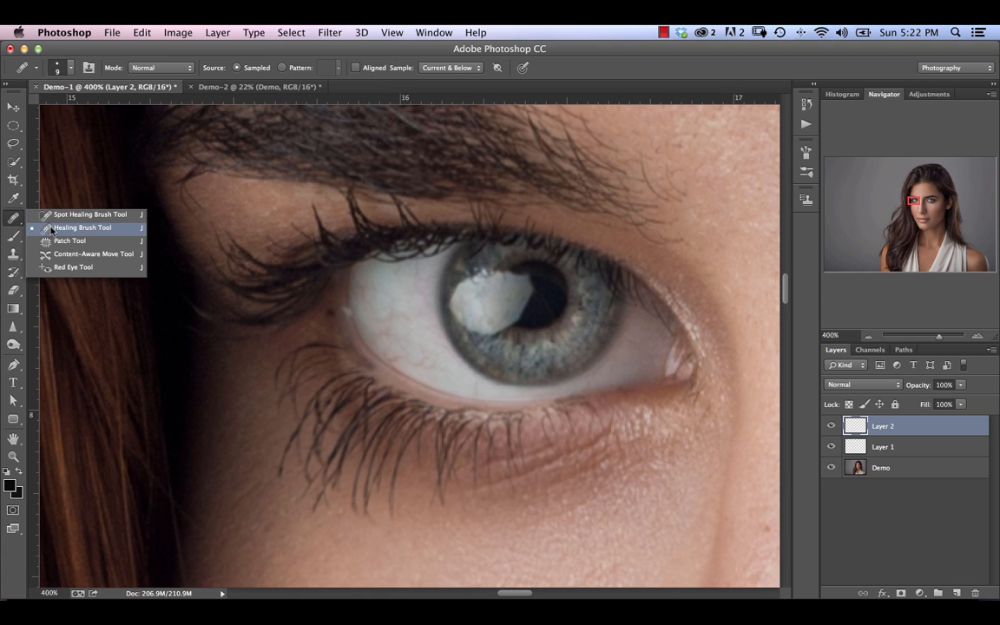
click(52, 228)
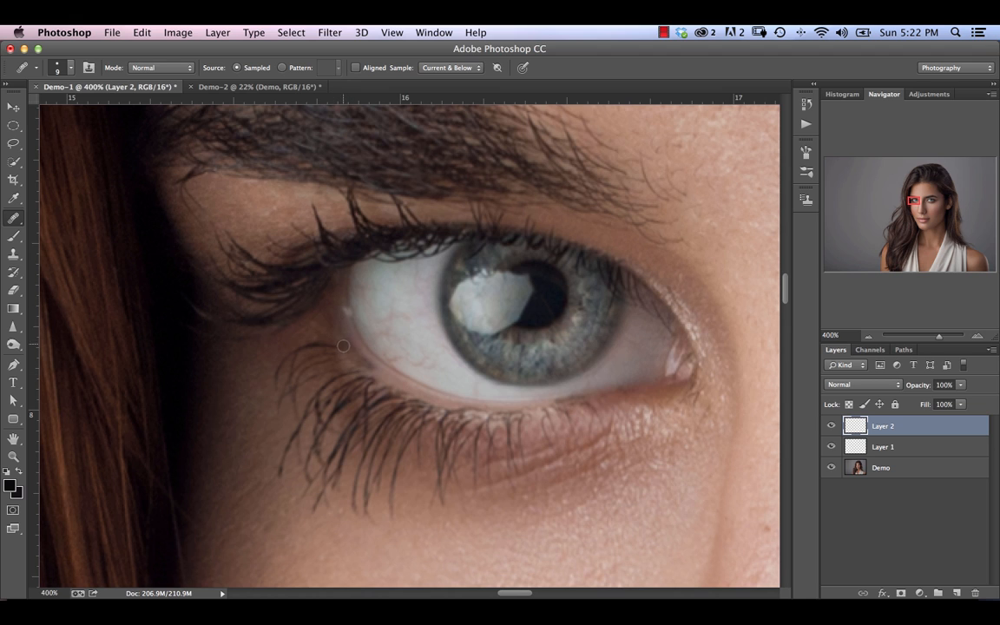
click(366, 315)
alt+click(352, 326)
click(350, 316)
key(super+z)
drag(344, 309, 347, 317)
Step: Try a Healing Brush stroke on the skin below the eye and undo it
drag(585, 488, 573, 420)
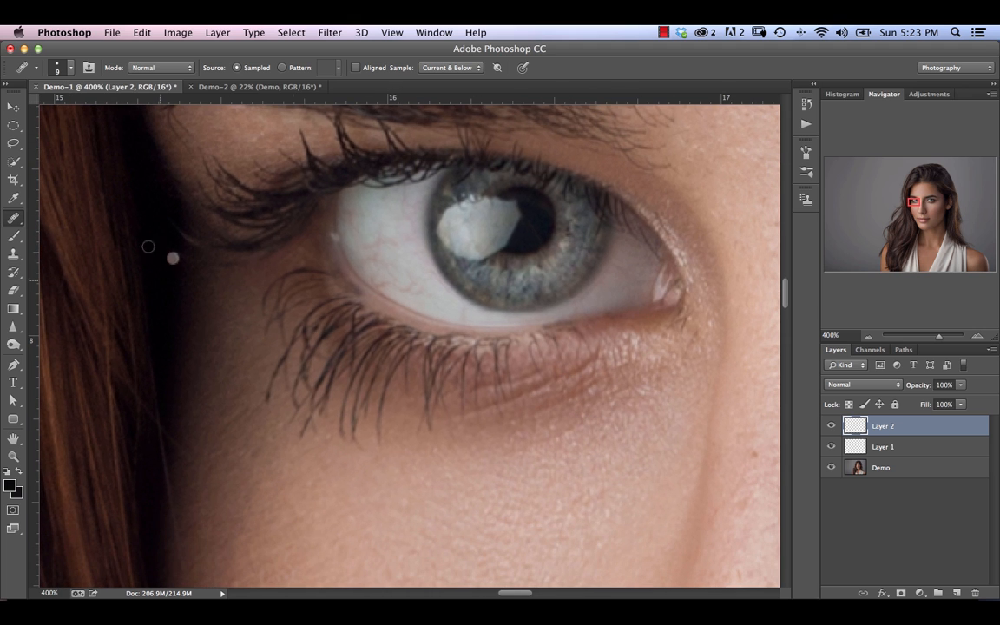
alt+click(525, 461)
key(super+z)
key(super+z)
key(super+z)
key(super+z)
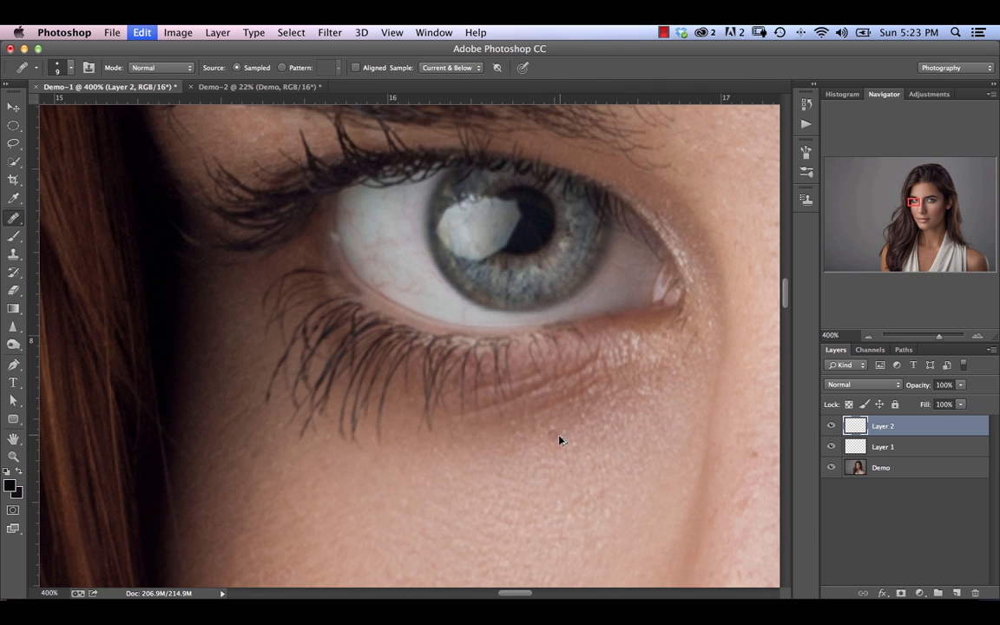
key(super+z)
Step: Heal the uneven skin below the eye with the Healing Brush, resampling clean cheek texture between strokes
click(512, 448)
alt+click(551, 459)
drag(542, 446, 600, 415)
alt+click(557, 422)
alt+click(586, 438)
click(583, 422)
alt+click(614, 426)
Step: Try healing the fine lines under the lower lashes with cheek skin, and undo the last dab
alt+click(501, 484)
click(464, 408)
click(509, 405)
click(530, 403)
key(super+z)
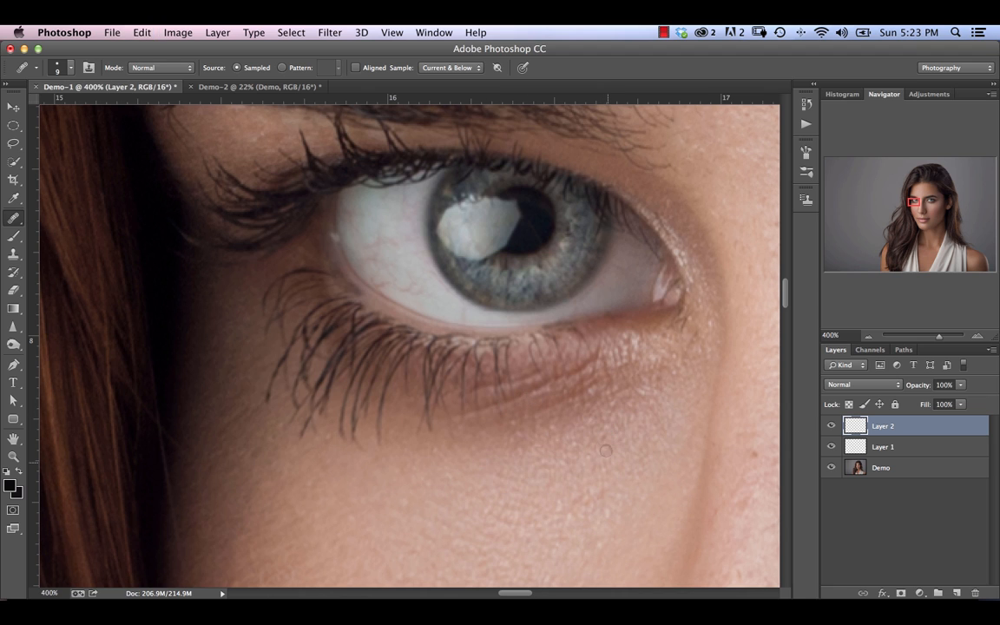
Step: Step back through the latest healing strokes on the skin below the eye and switch to the Clone Stamp tool
key(super+alt+z)
key(super+alt+z)
alt+click(513, 469)
key(super+alt+z)
click(13, 254)
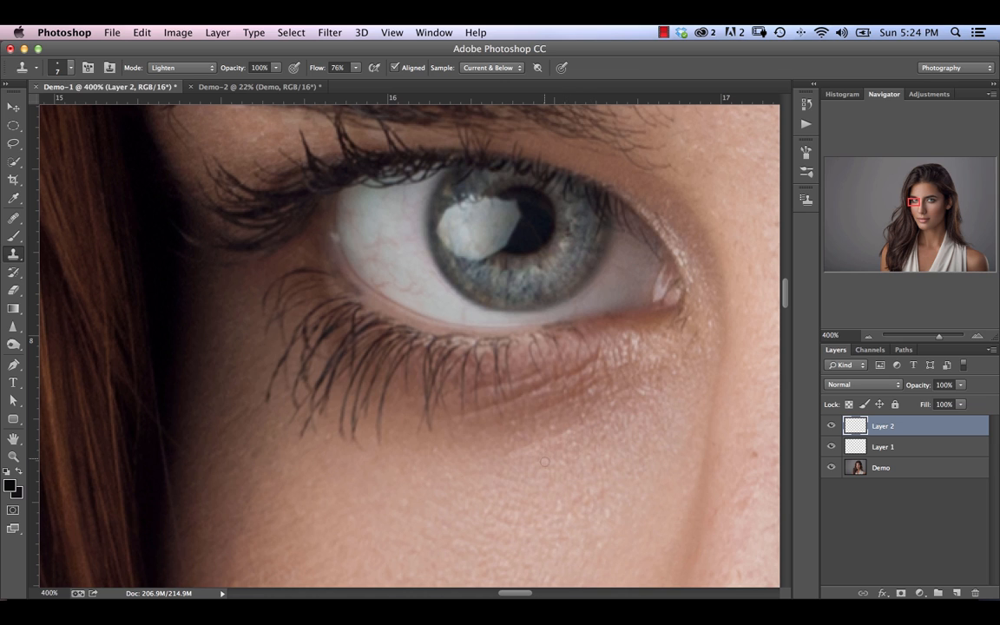
key(alt+super+z)
key(alt+super+z)
Step: In the Demo-2 document, set the Spot Healing Brush to Proximity Match and add a new layer above the Demo layer
click(256, 87)
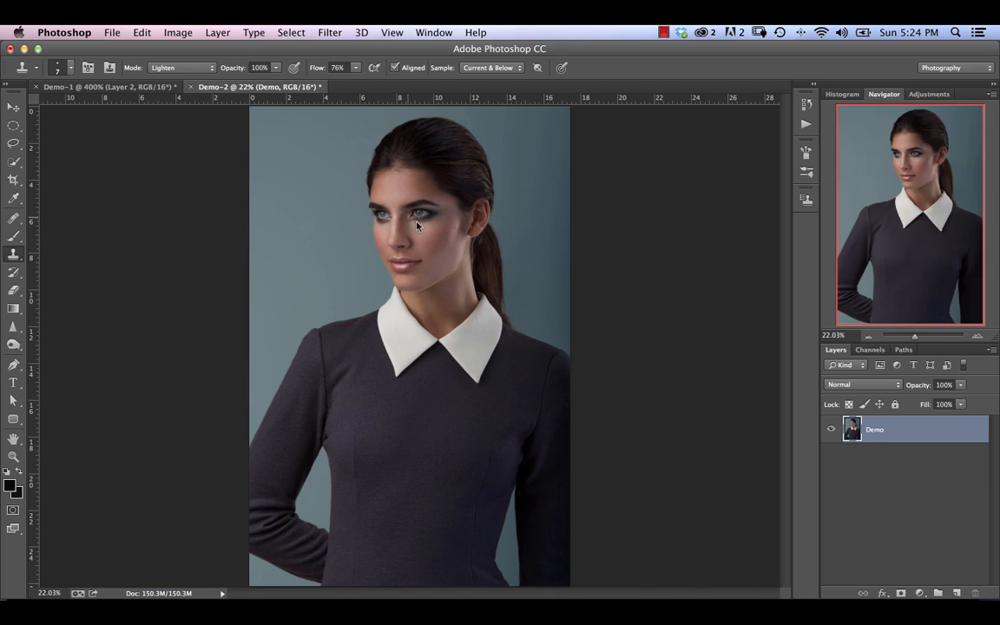
key(super+equal)
key(super+equal)
key(super+equal)
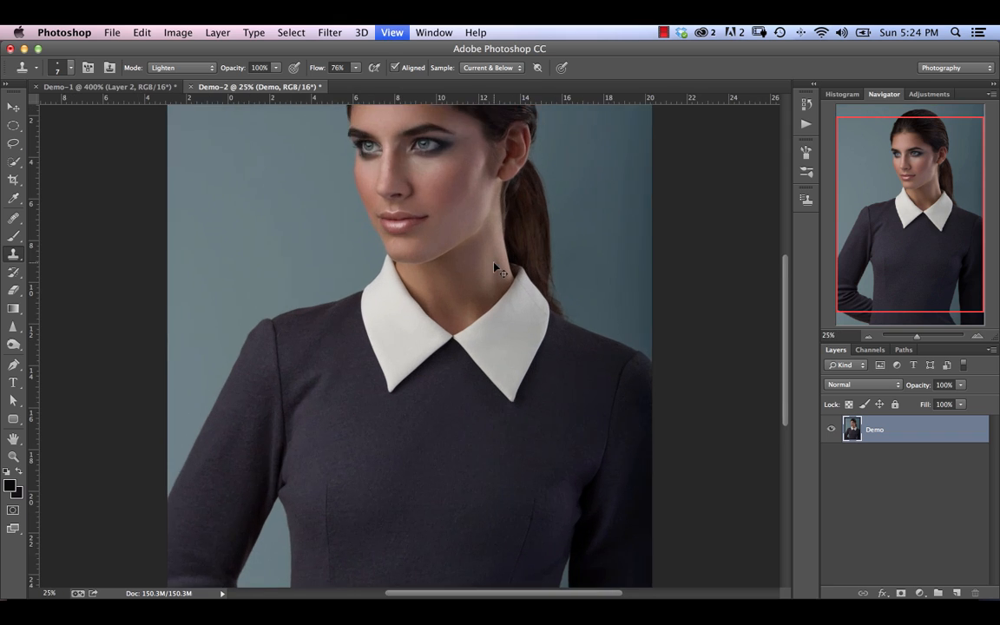
key(super+equal)
key(super+equal)
key(super+equal)
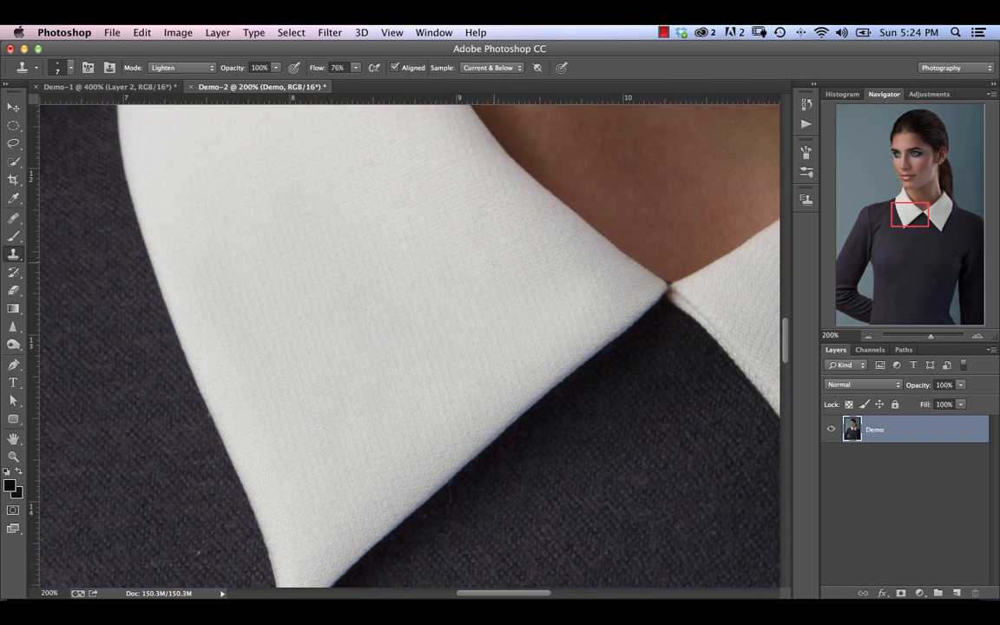
mouse_move(910, 194)
mouse_down()
mouse_move(911, 209)
mouse_move(908, 170)
mouse_move(908, 189)
mouse_up()
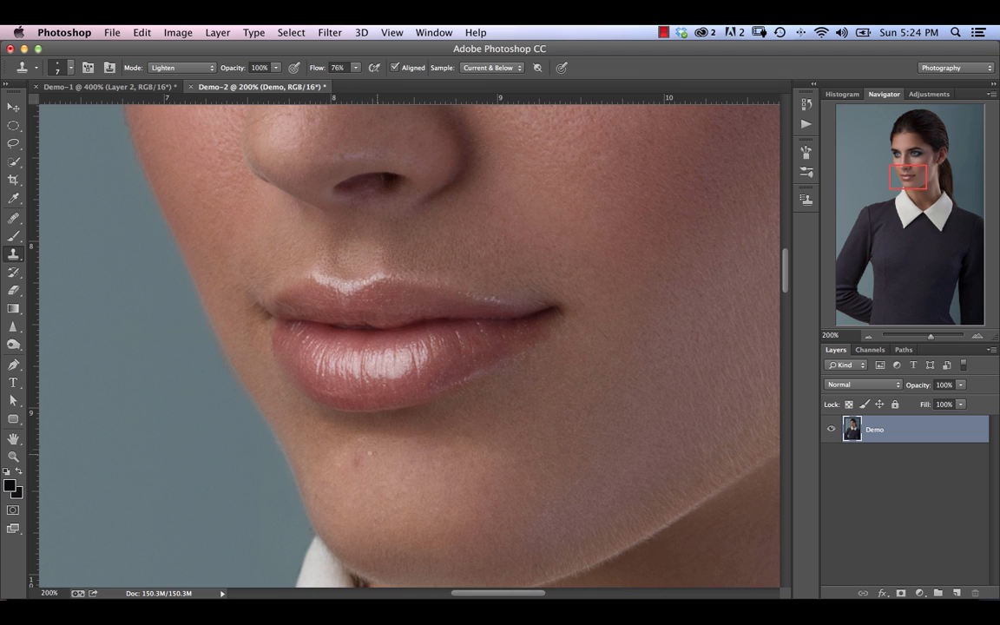
drag(13, 217, 48, 196)
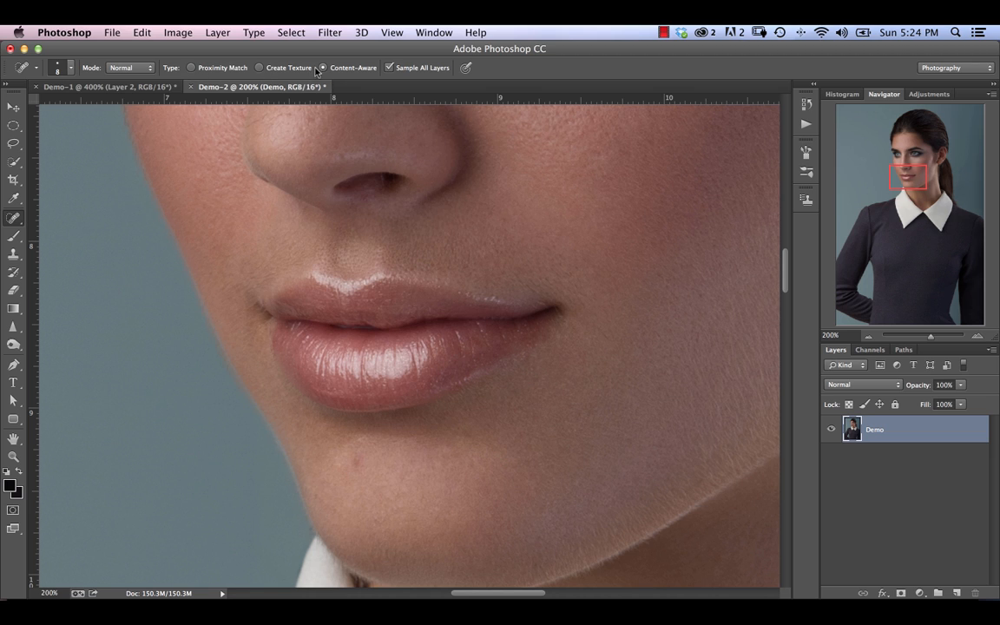
click(191, 68)
click(956, 594)
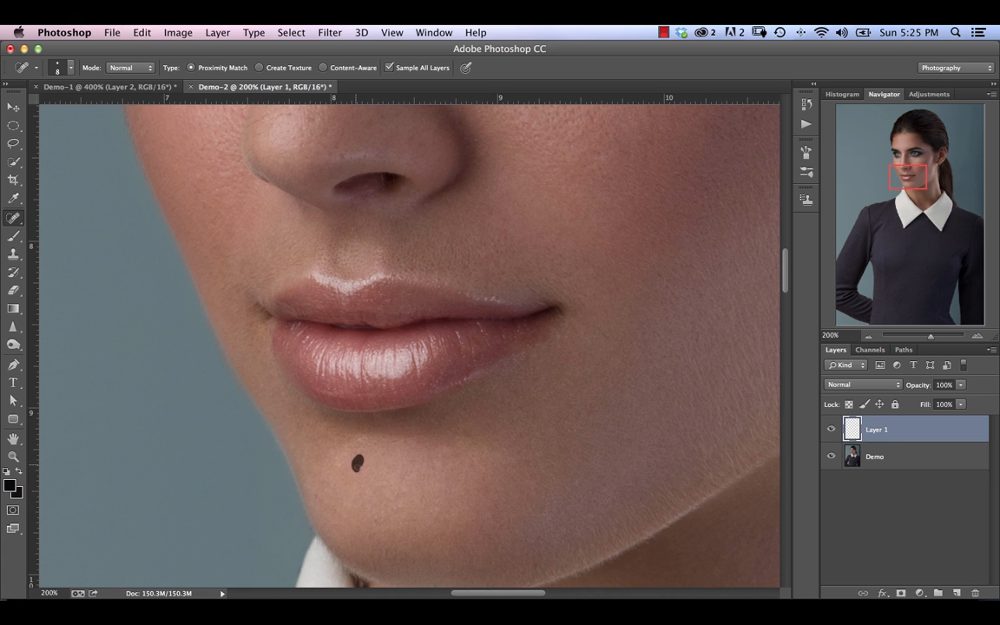
Step: Try healing the chin blemish with the Spot Healing Brush in Proximity Match mode, and undo the last stroke
click(357, 462)
drag(364, 465, 356, 460)
key(super+z)
Step: Heal the chin blemish on Layer 1 with the Spot Healing Brush set to Content-Aware
click(325, 68)
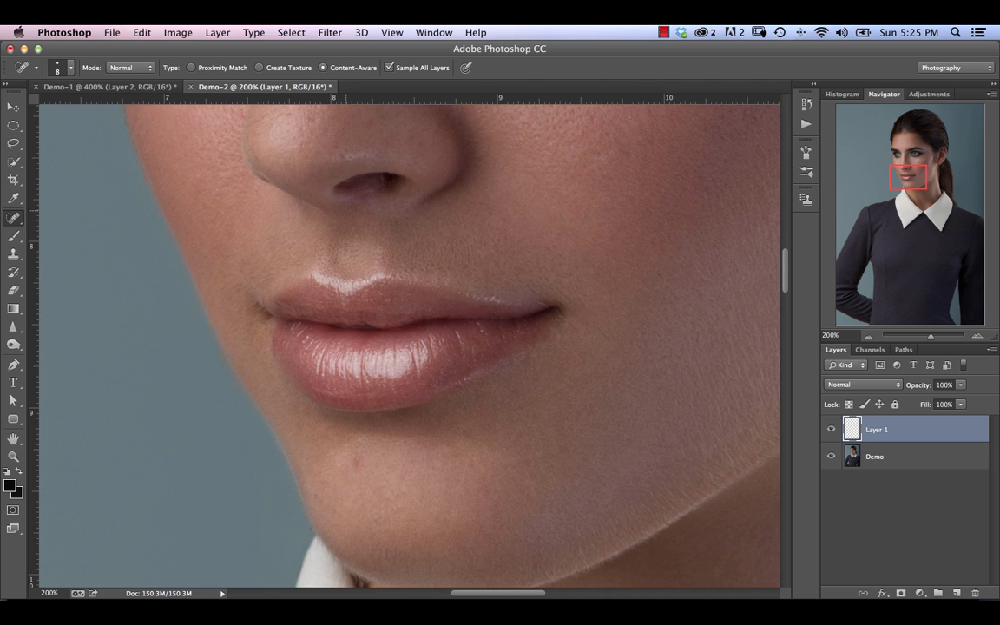
click(354, 461)
click(358, 471)
Step: Try a Content-Aware Spot Healing stroke across the skin lines below the eye in Demo-1, and undo it
click(100, 86)
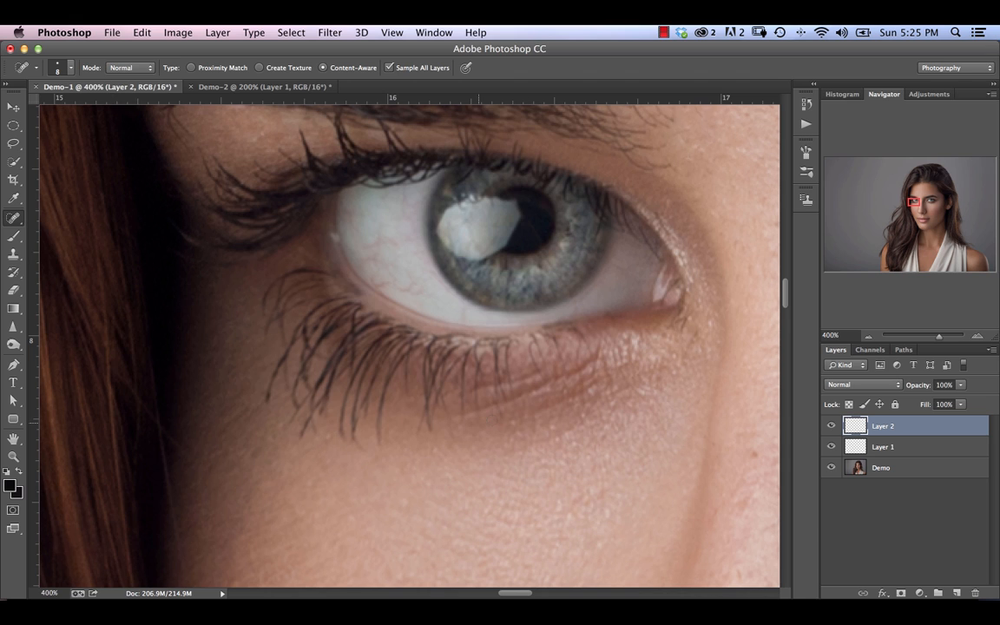
mouse_move(479, 425)
mouse_down()
mouse_move(543, 416)
mouse_move(599, 383)
mouse_up()
key(super+z)
Step: Return to Demo-2 and heal the small blemishes on the forehead with the Content-Aware Spot Healing Brush
click(261, 87)
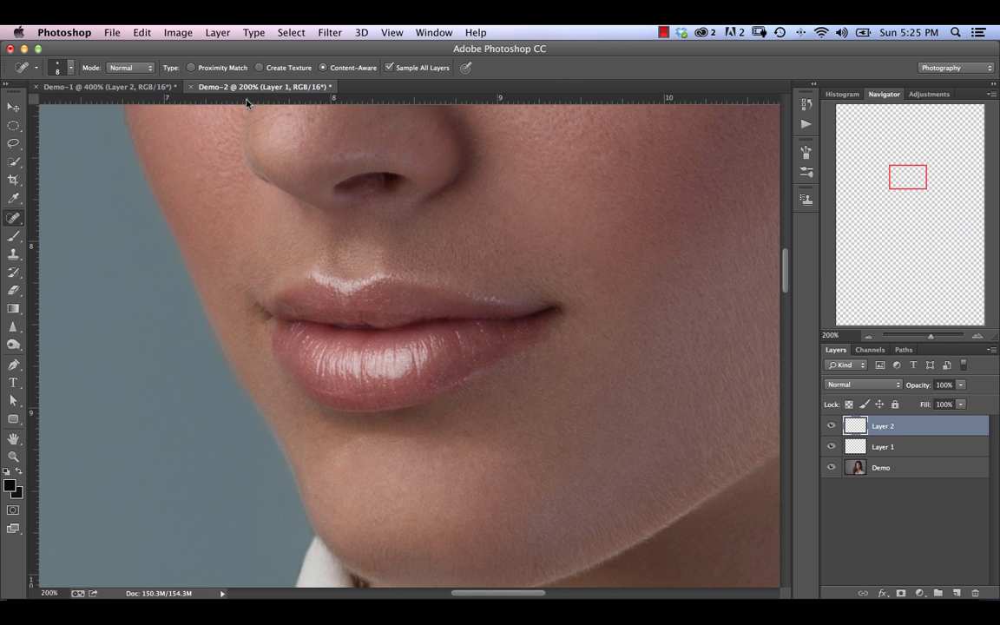
drag(577, 252, 464, 540)
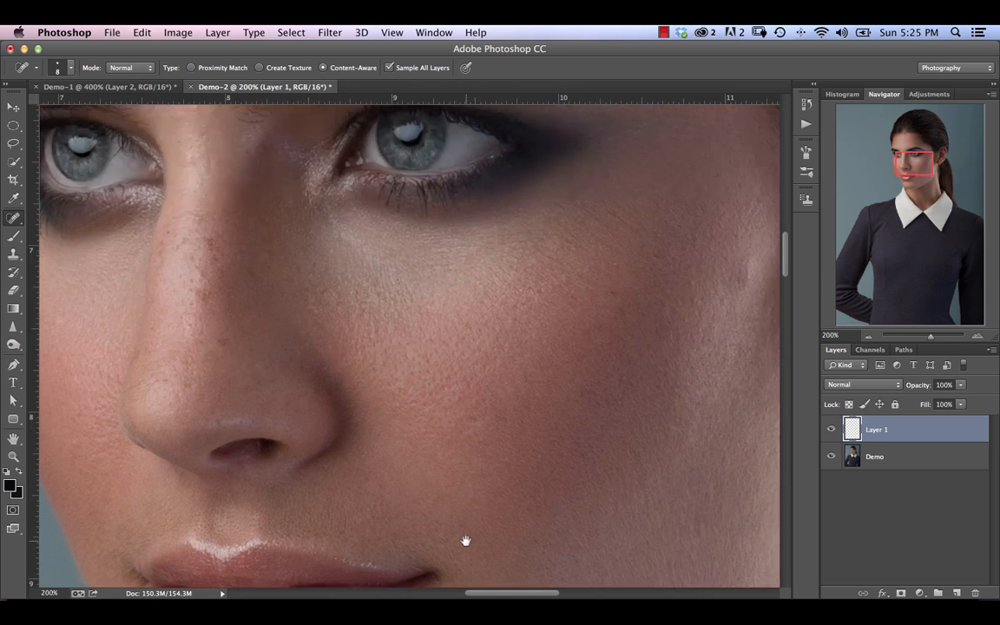
drag(647, 139, 680, 359)
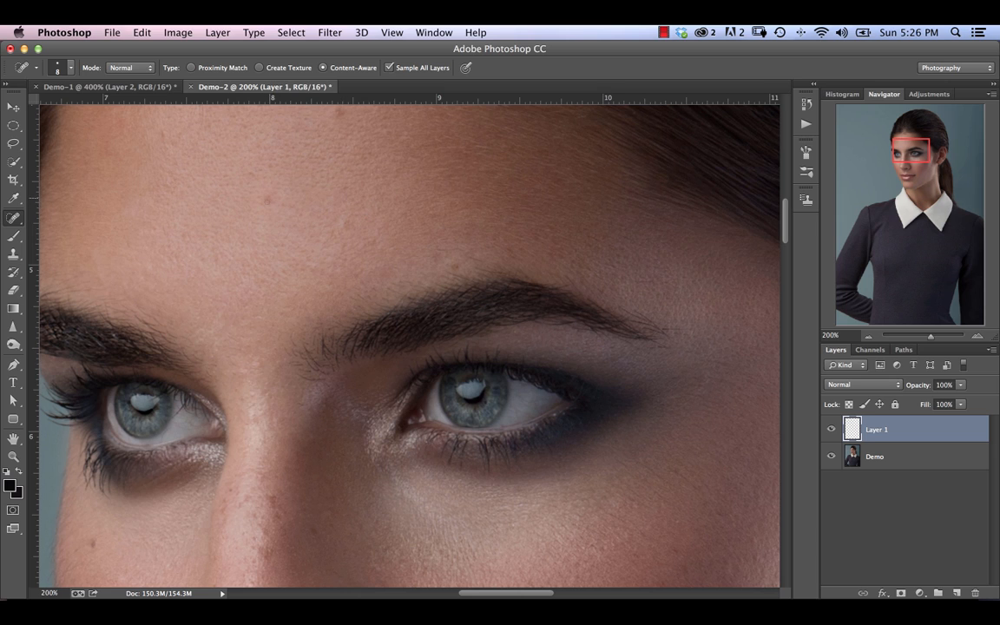
click(268, 200)
scroll(362, 216, up, 3)
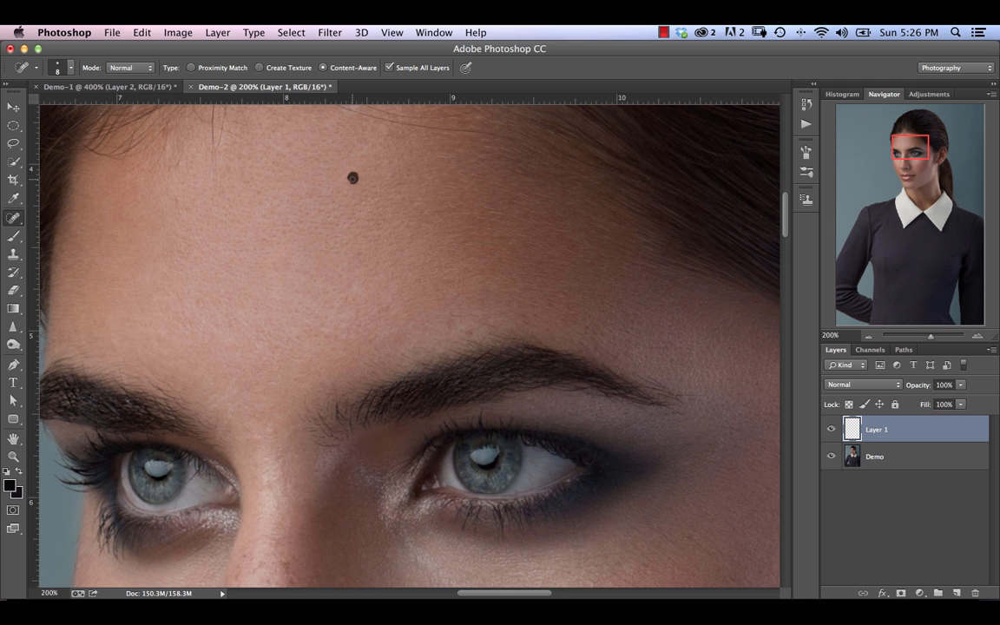
click(353, 178)
Step: Try healing the mark on the outer cheek near the hairline with the Spot Healing Brush, and undo it
drag(634, 435, 541, 289)
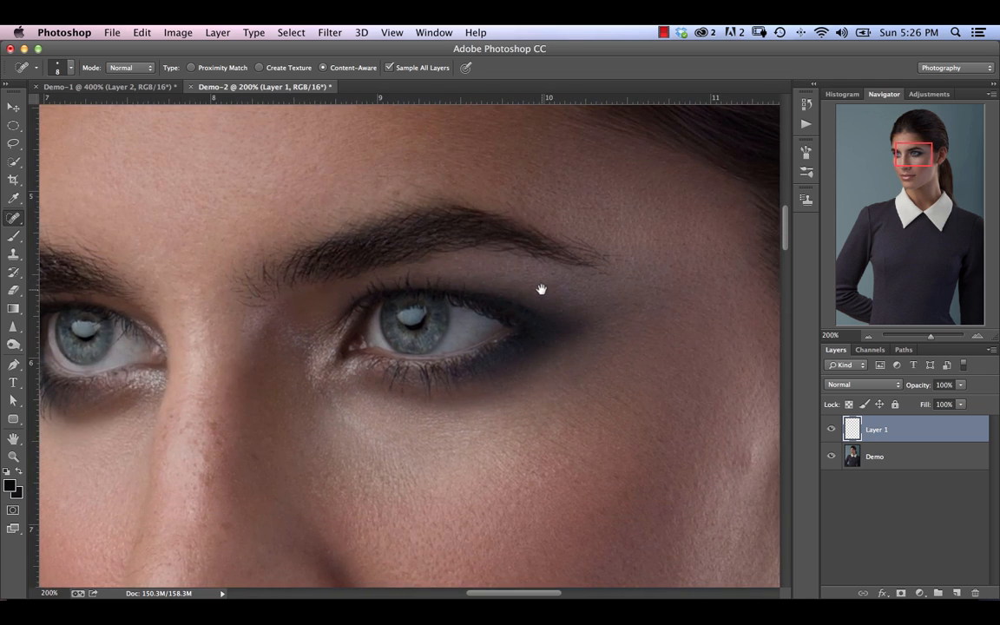
drag(715, 480, 606, 363)
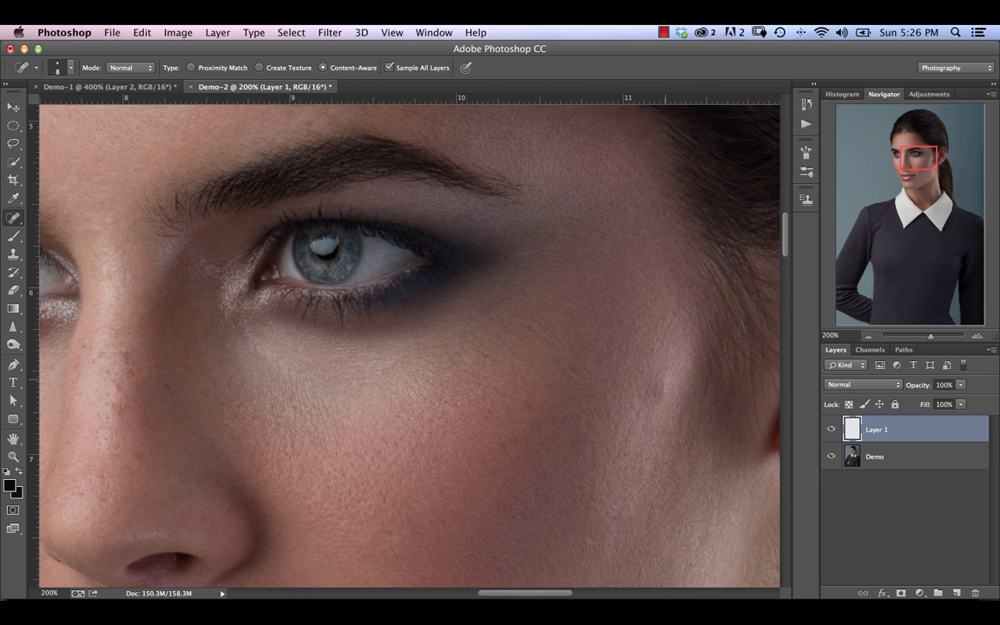
mouse_move(660, 388)
mouse_down()
mouse_move(646, 397)
mouse_move(657, 383)
mouse_move(653, 393)
mouse_up()
key(super+z)
key(super+z)
Step: Heal the mark on the outer cheek with the Healing Brush at size 15, sampling clean skin close to it
right_click(13, 219)
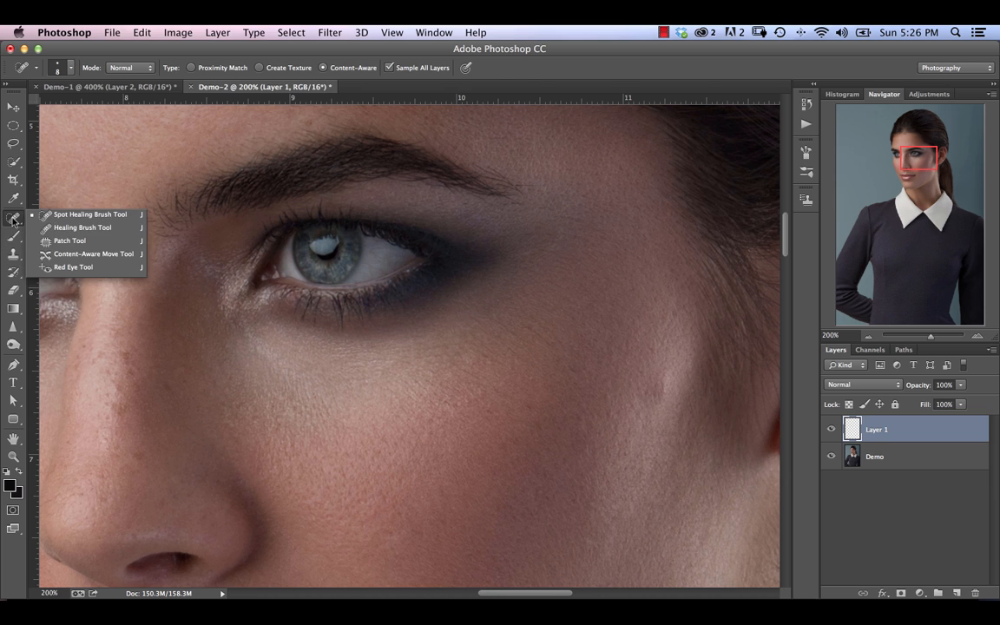
click(74, 226)
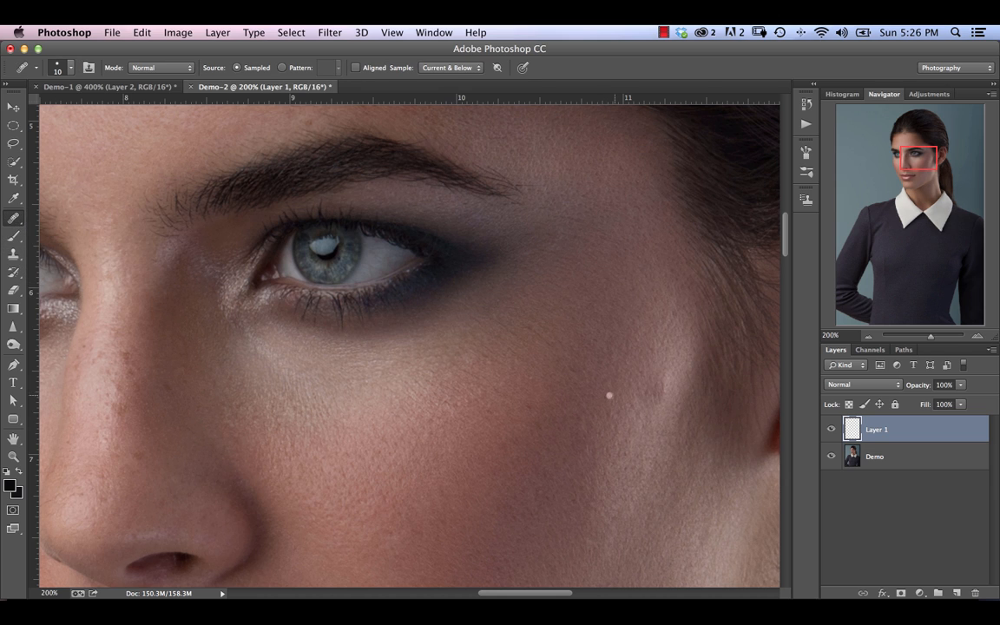
key(bracketright)
key(bracketright)
alt+click(643, 421)
click(663, 387)
alt+click(664, 367)
Step: Heal the spot on the far cheek below the eye with the Content-Aware Spot Healing Brush
mouse_move(911, 158)
mouse_down()
mouse_move(905, 145)
mouse_move(900, 163)
mouse_up()
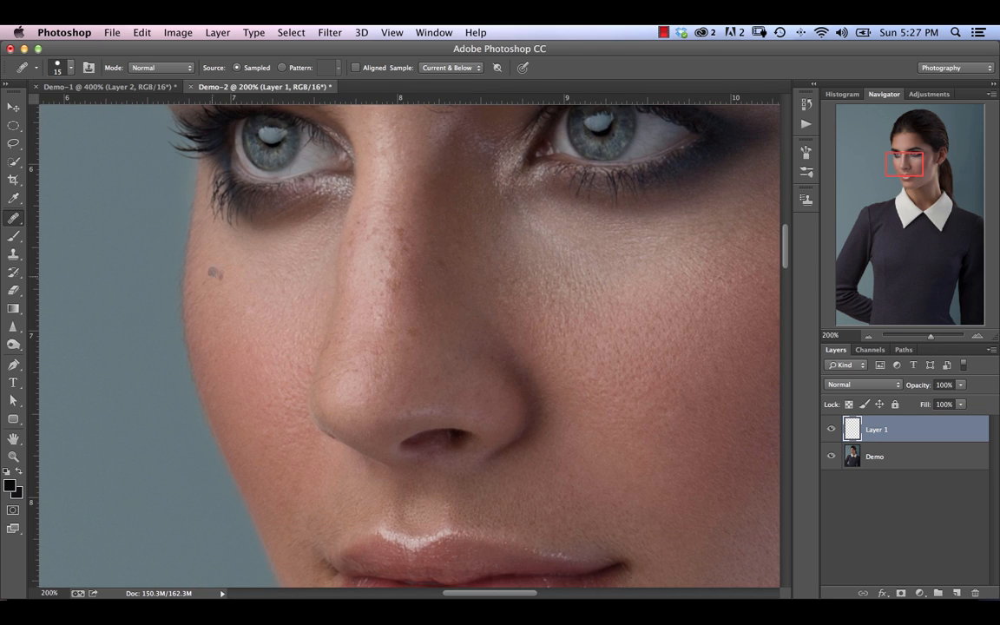
drag(13, 217, 68, 215)
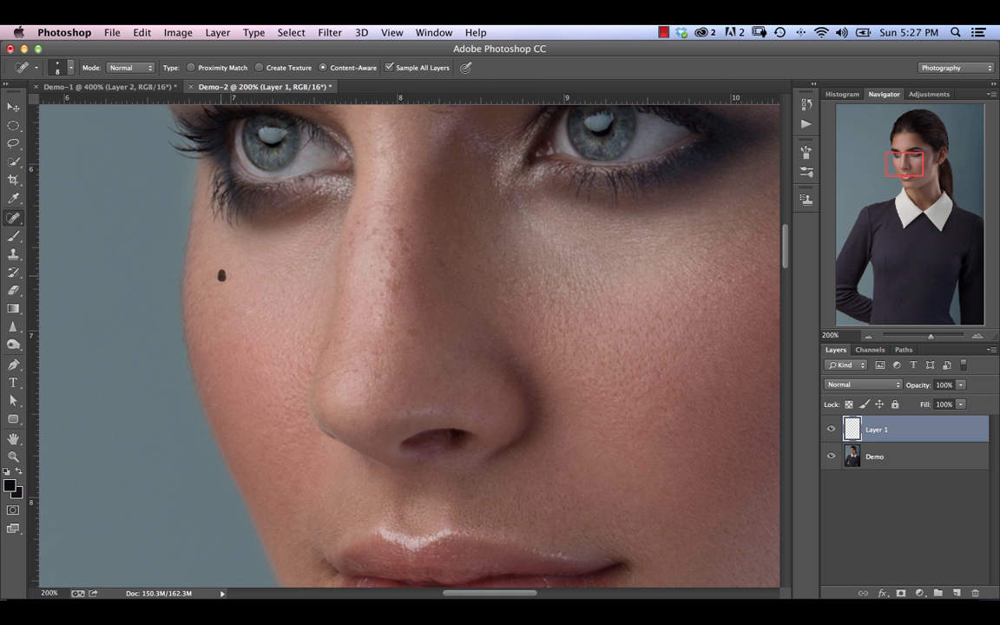
click(221, 275)
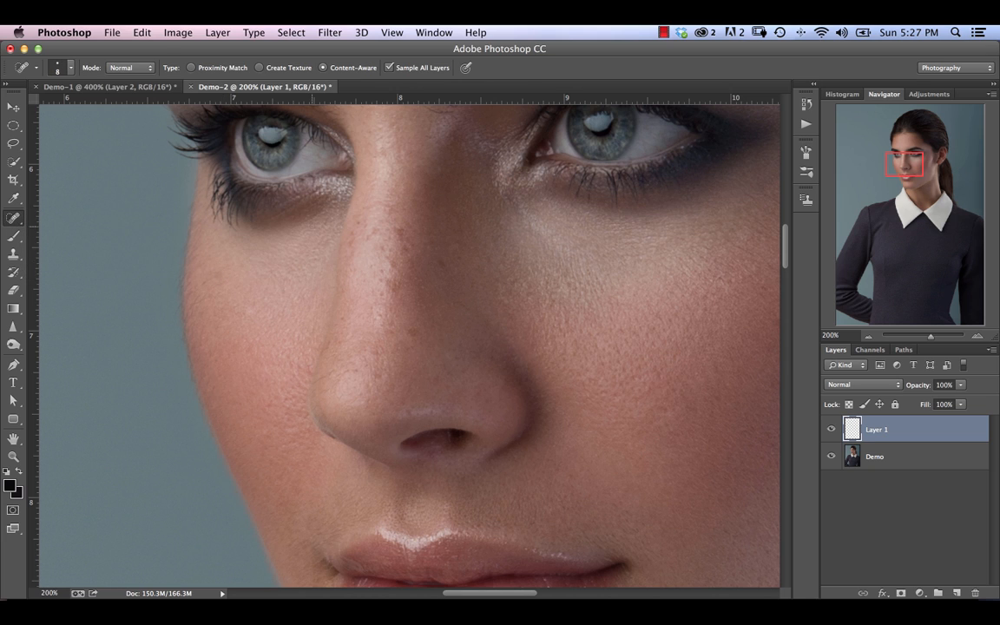